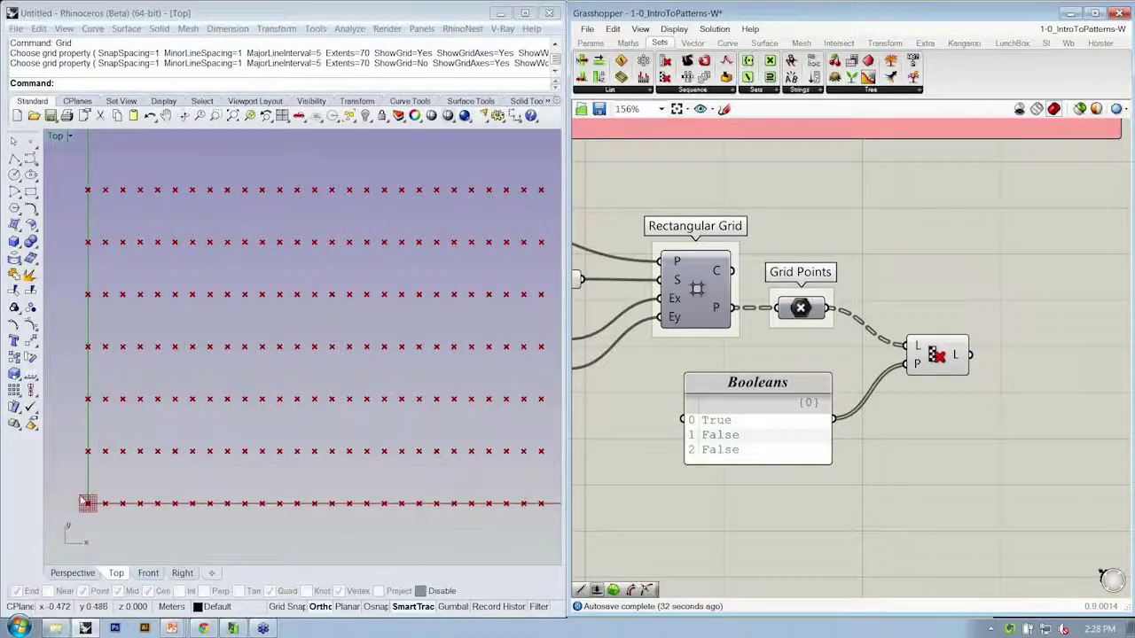
- Flatten the Grid Points parameter and shift the Booleans panel slightly closer to the Cull Pattern component
scroll(111, 328, down, 3)
scroll(110, 315, up, 1)
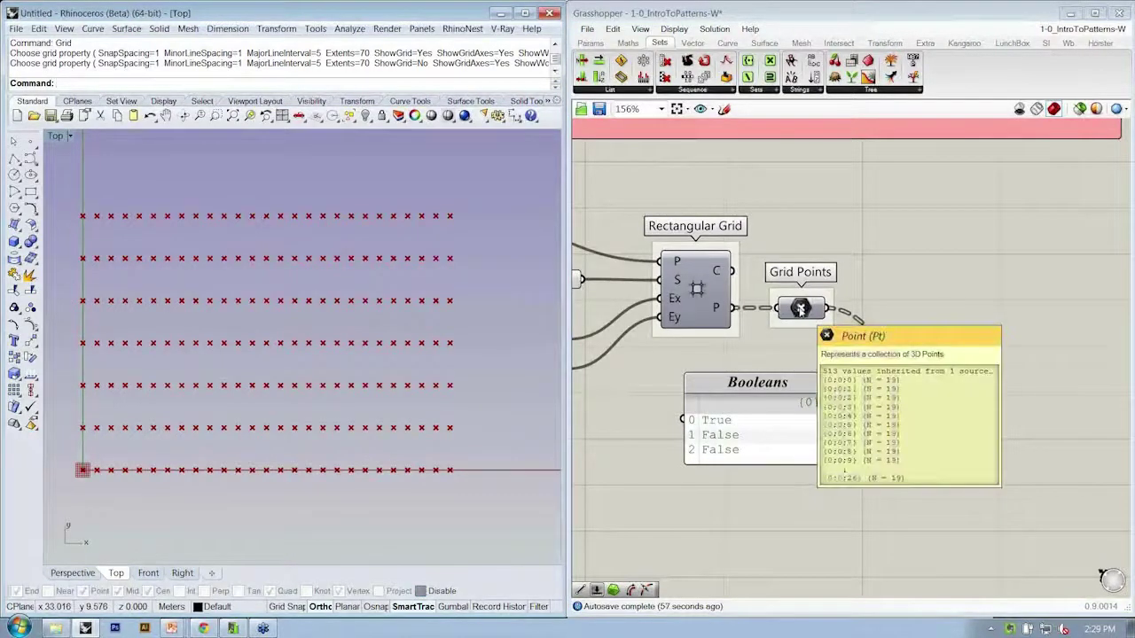
click(800, 308)
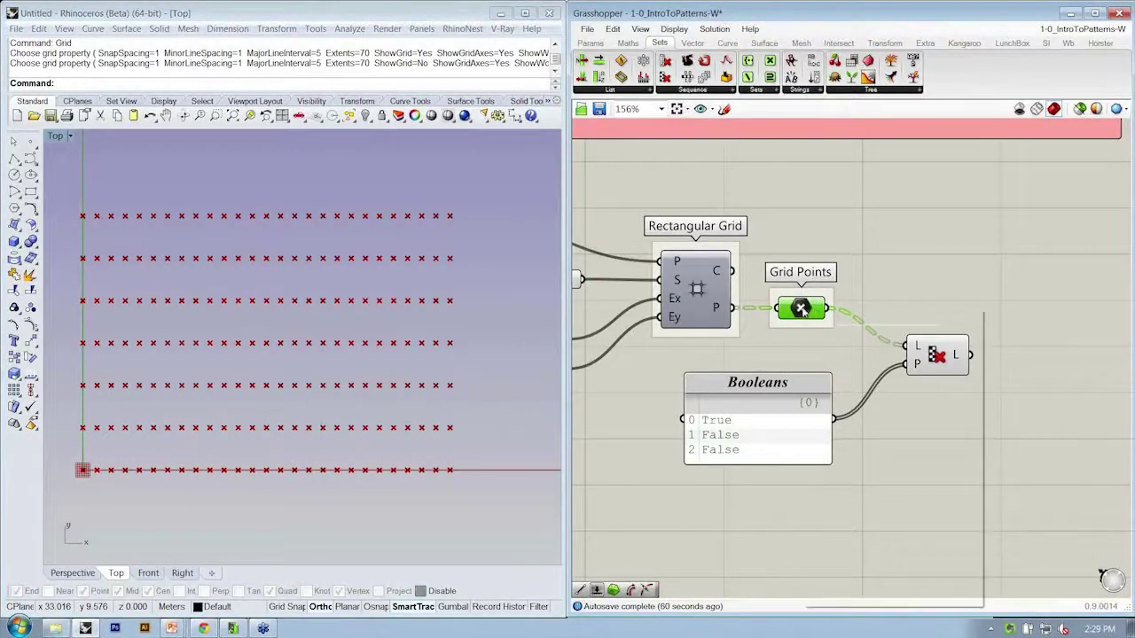
right_click(803, 309)
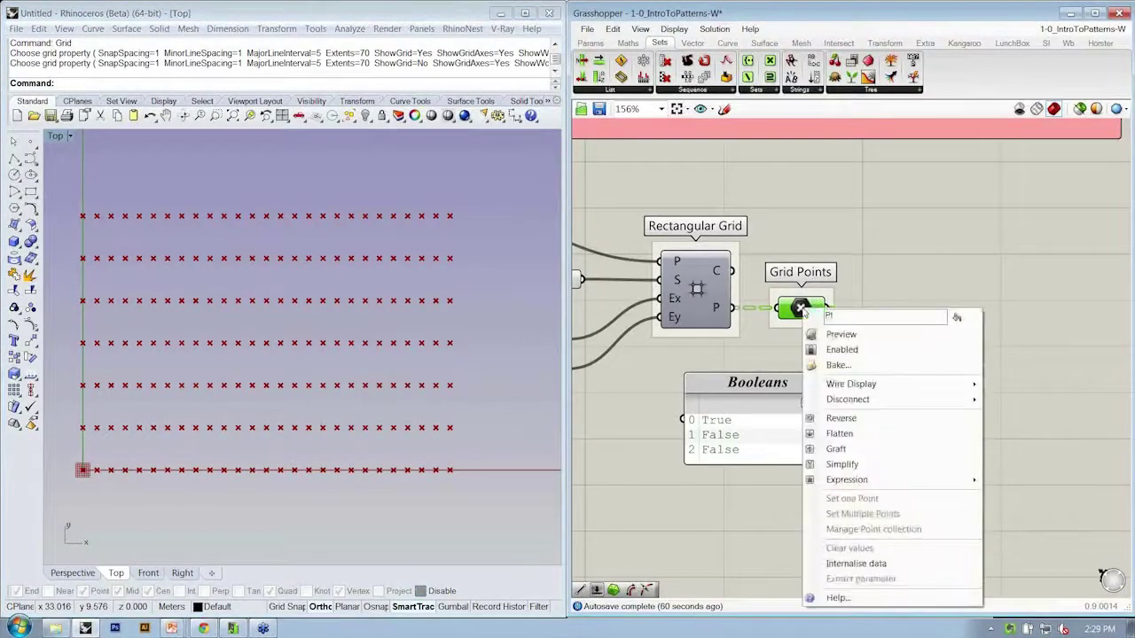
click(836, 449)
drag(801, 308, 833, 318)
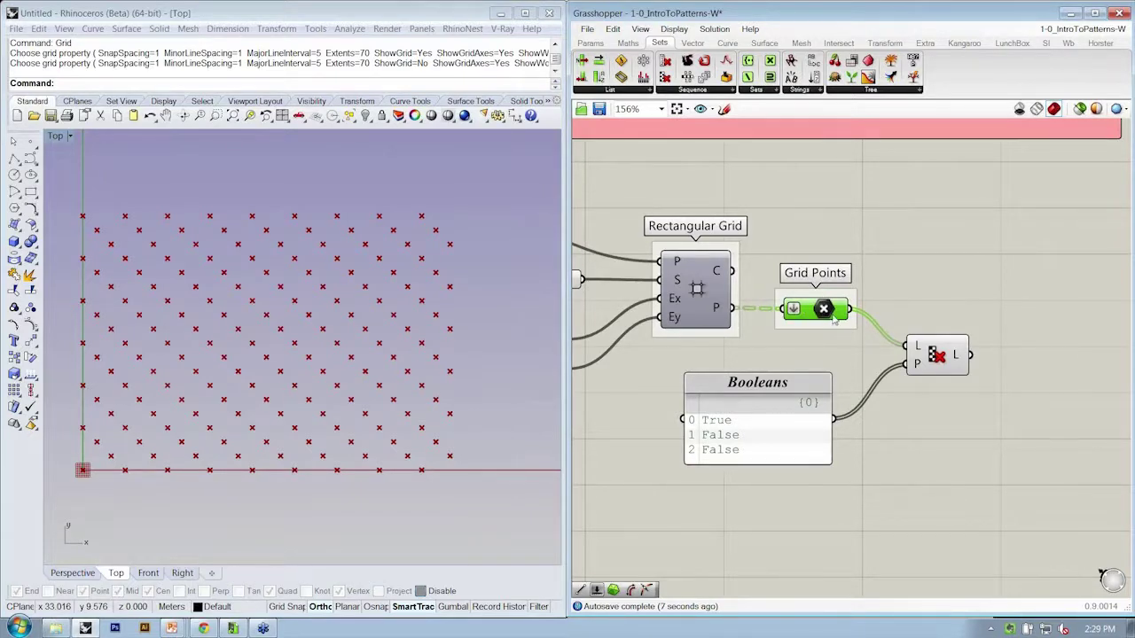
drag(784, 404, 794, 393)
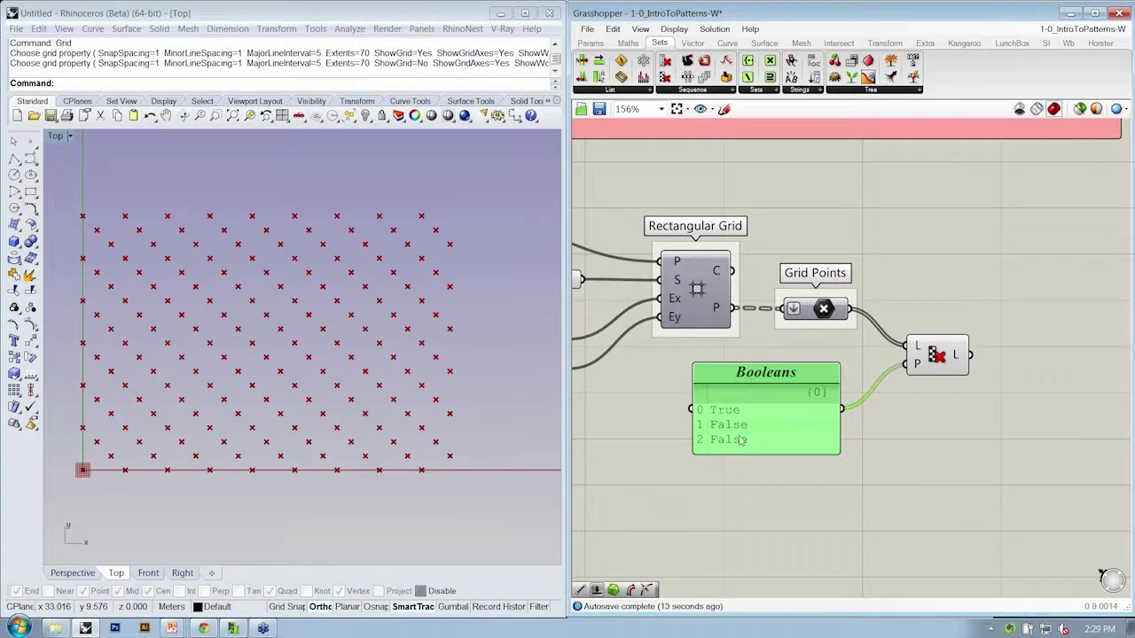
click(749, 503)
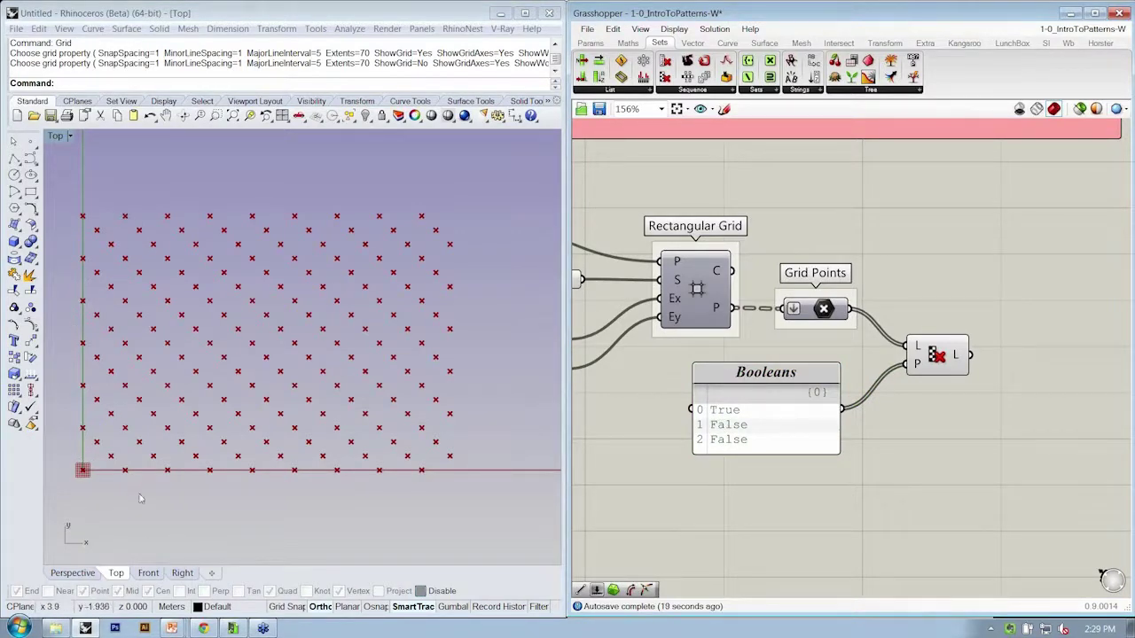
- Vary the rectangular grid's extents, ending with Ex at 25 and Ey at 16
scroll(666, 433, down, 3)
right_drag(665, 432, 760, 413)
scroll(773, 420, up, 2)
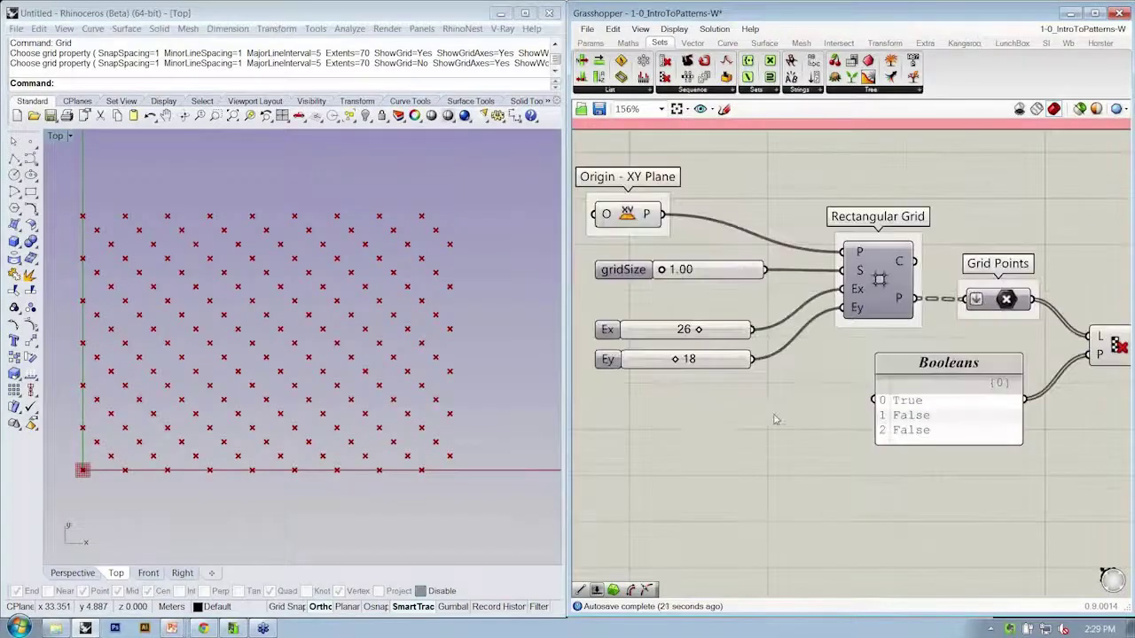
drag(696, 330, 665, 363)
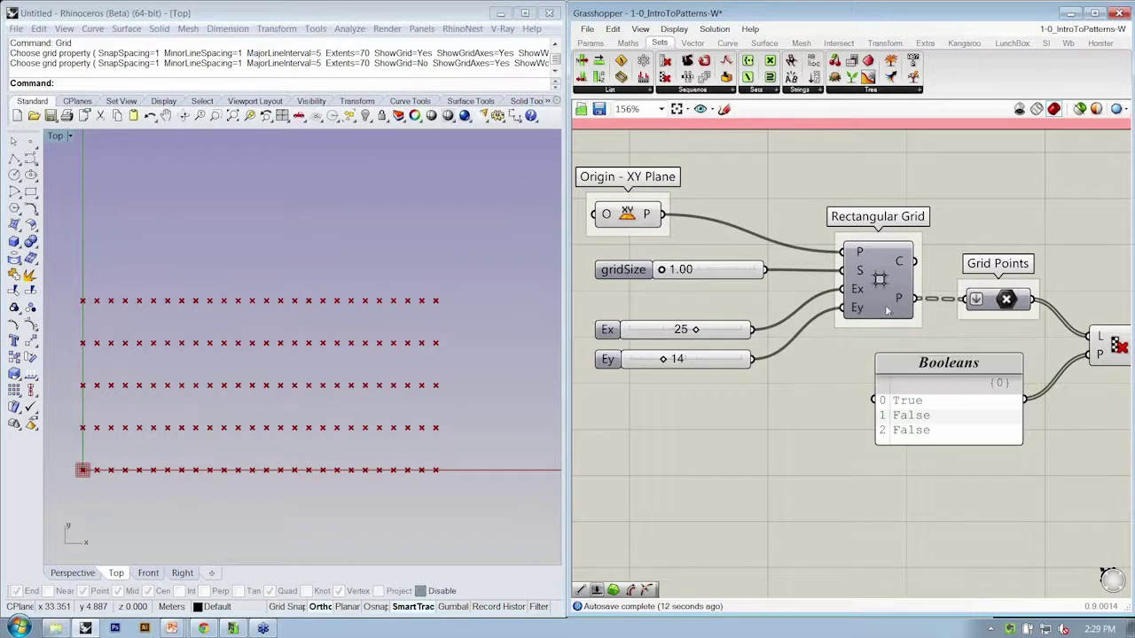
mouse_move(903, 300)
drag(671, 362, 667, 362)
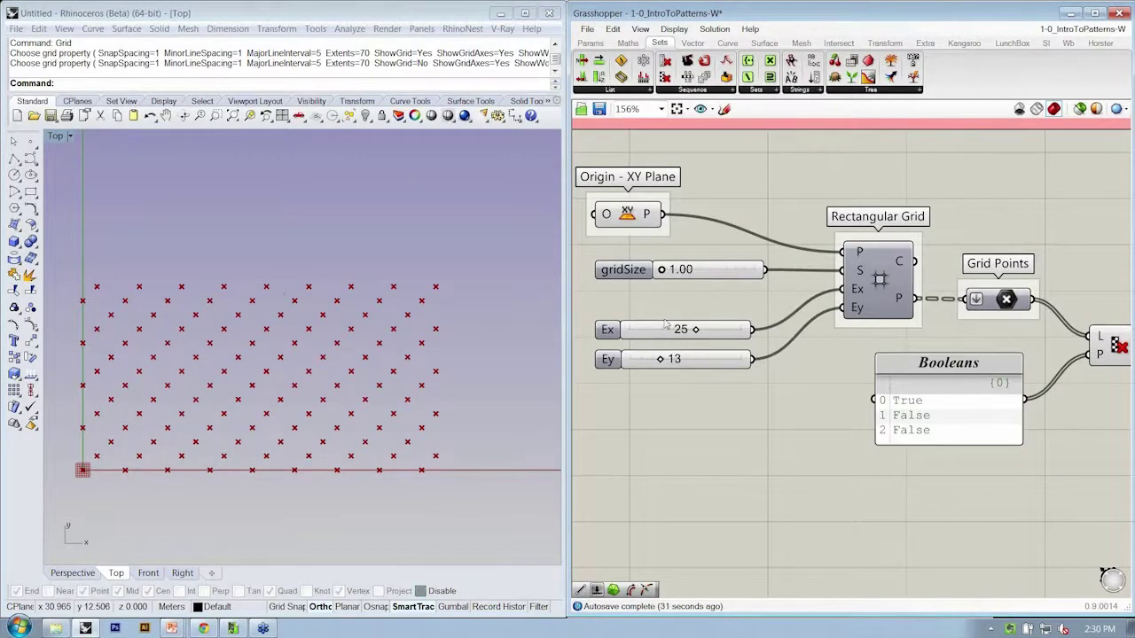
drag(658, 358, 671, 372)
- Append True and False to the end of the Booleans panel's list and enlarge the panel to show all five entries
scroll(838, 416, down, 2)
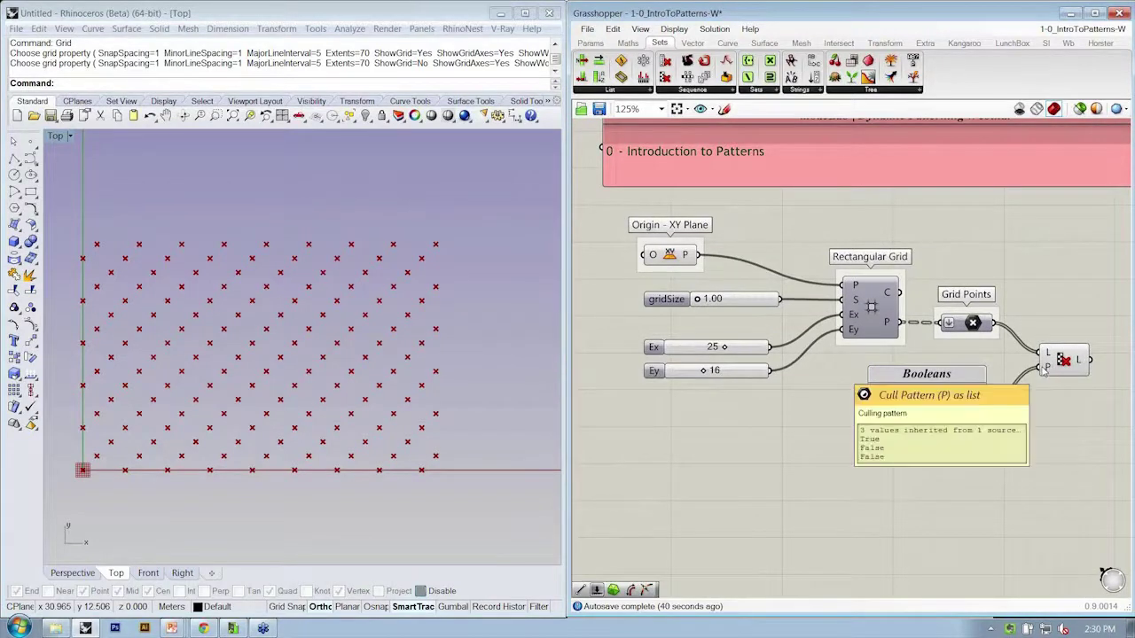
right_drag(1009, 415, 997, 418)
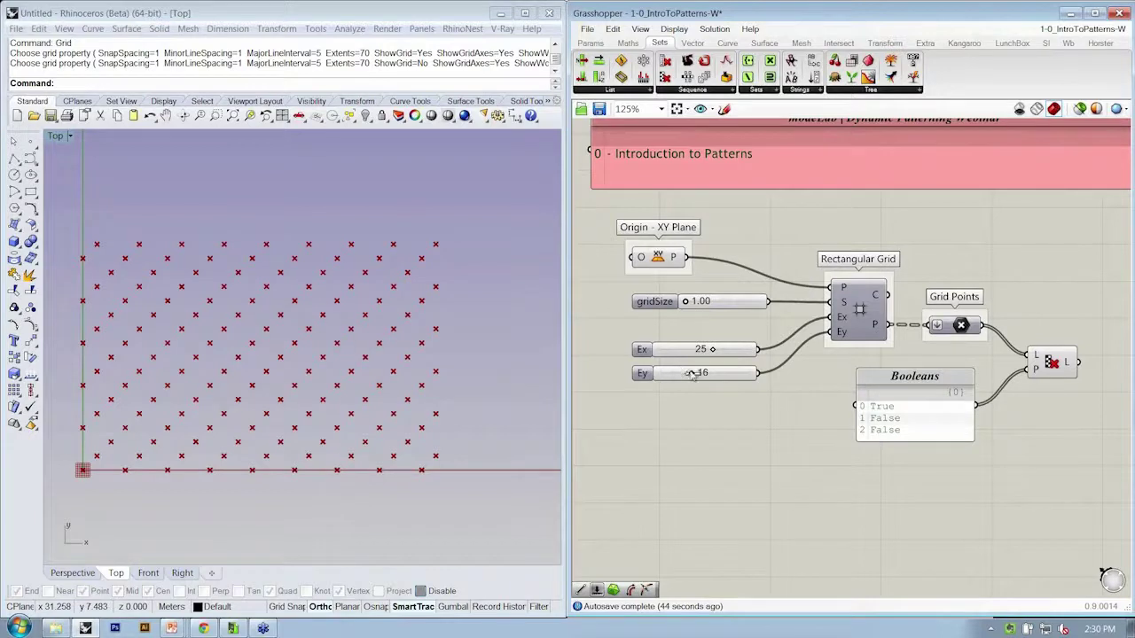
double_click(920, 428)
click(862, 359)
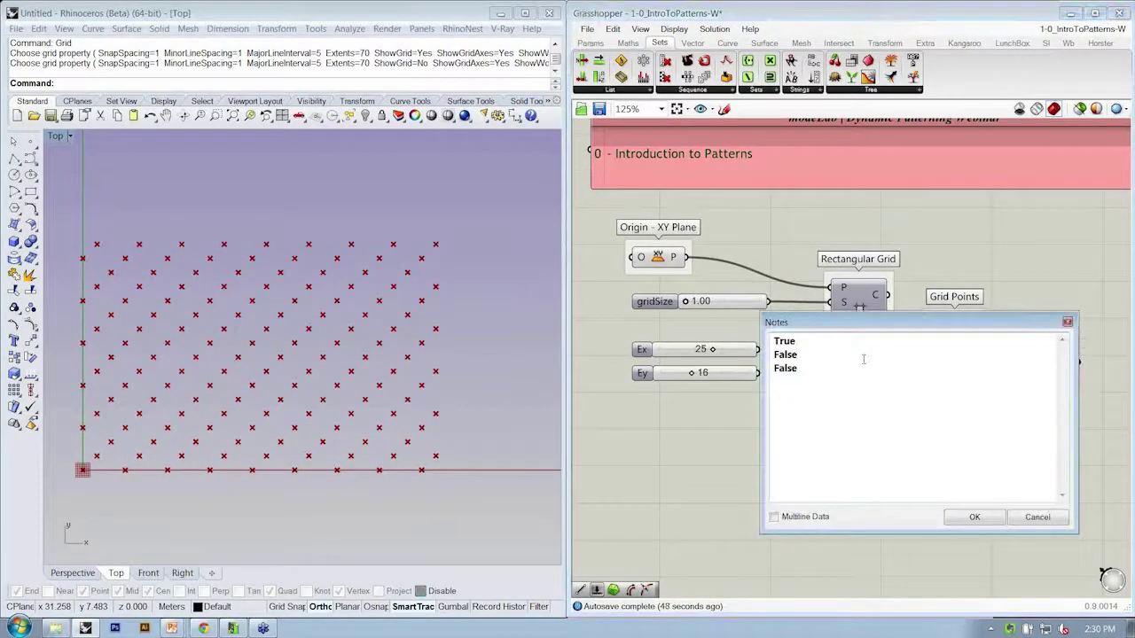
text(Try)
key(BackSpace)
key(BackSpace)
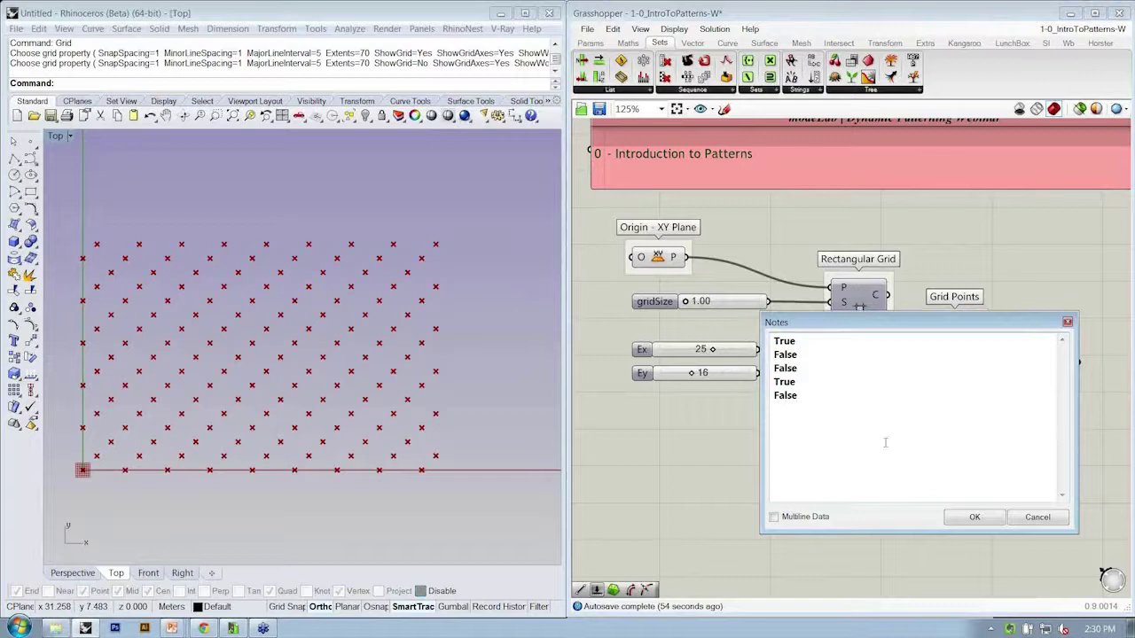
click(952, 517)
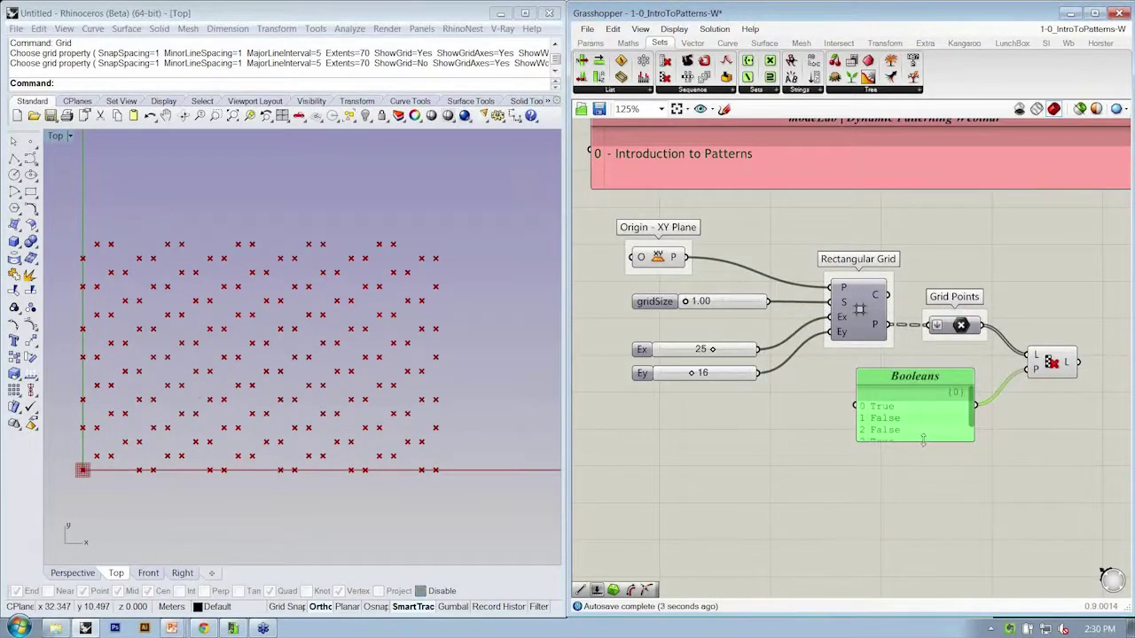
drag(923, 441, 923, 460)
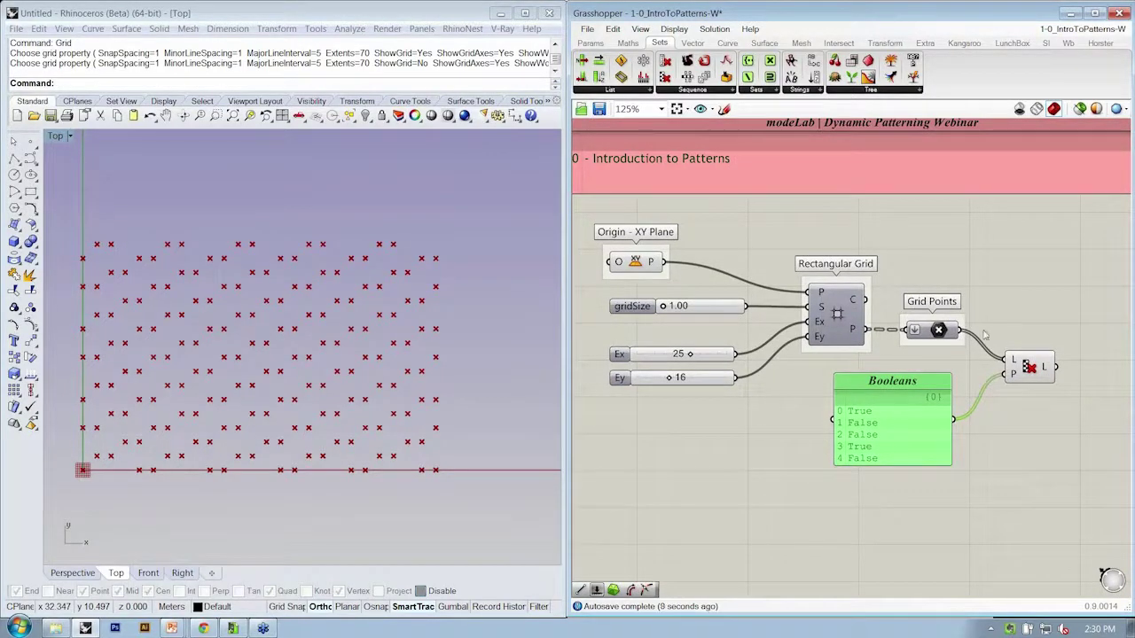
- Add a Circle component to the canvas beyond the Cull Pattern component
right_drag(984, 335, 963, 344)
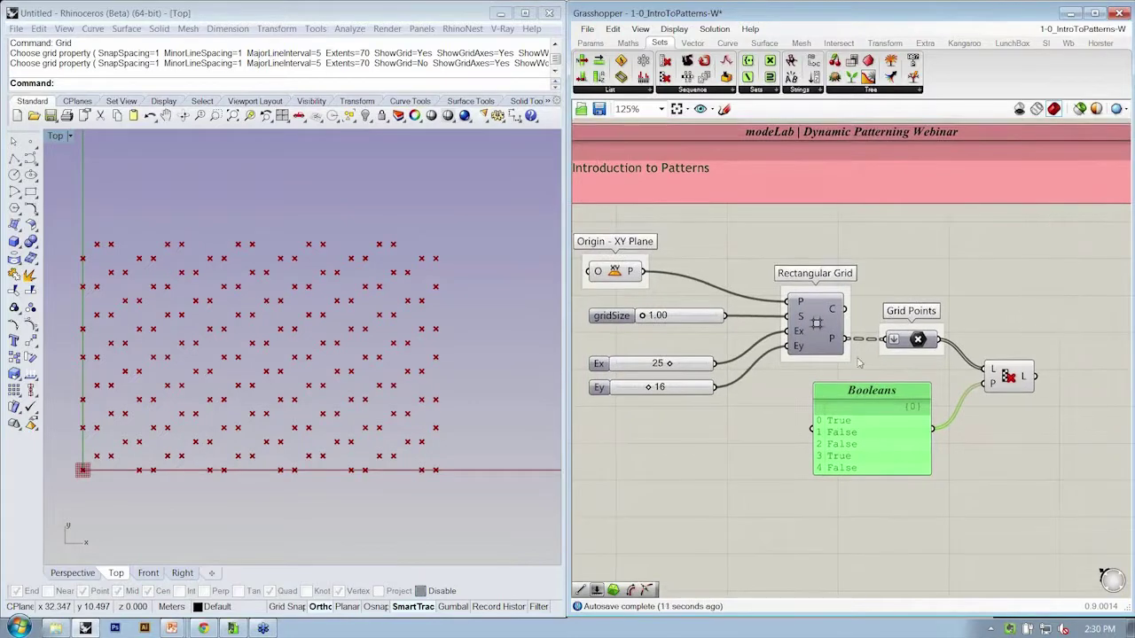
click(303, 447)
scroll(303, 446, up, 4)
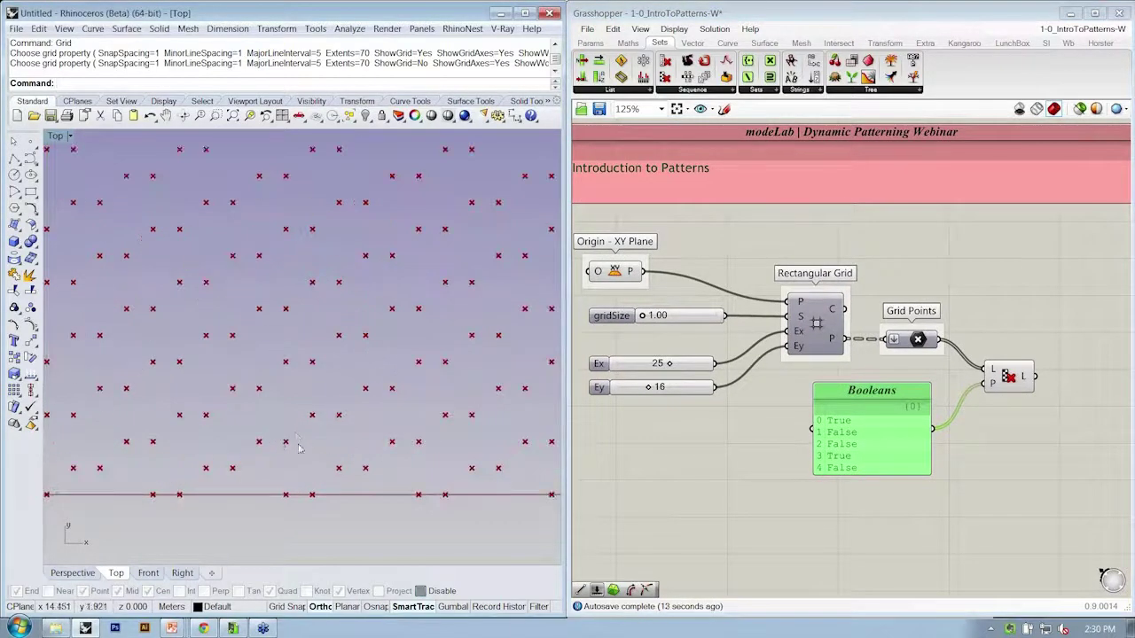
scroll(301, 434, down, 4)
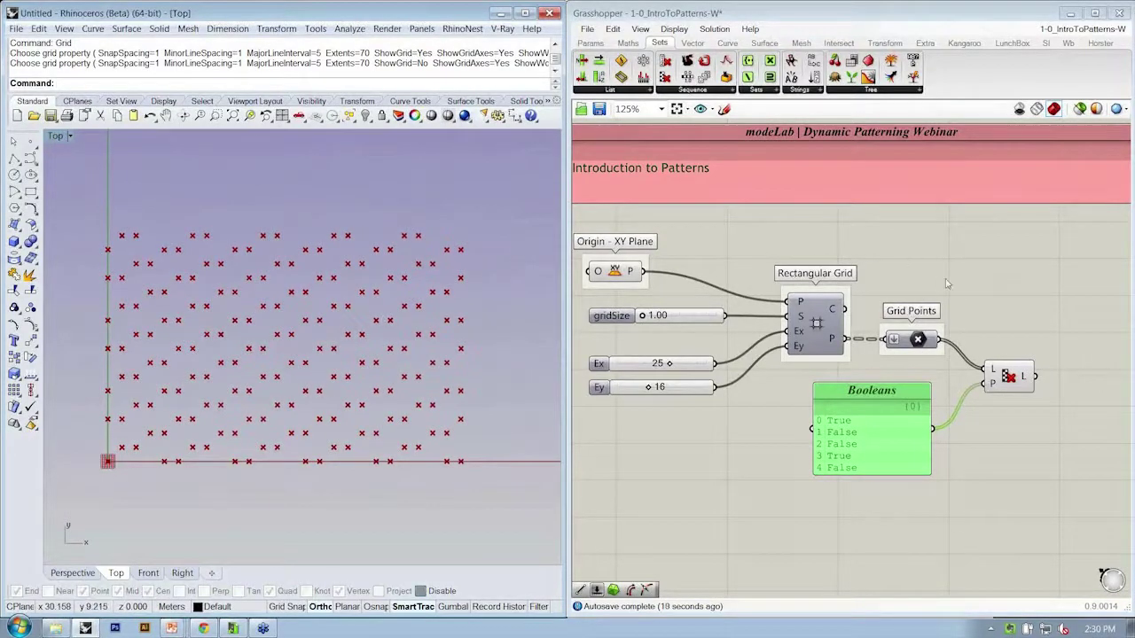
click(838, 135)
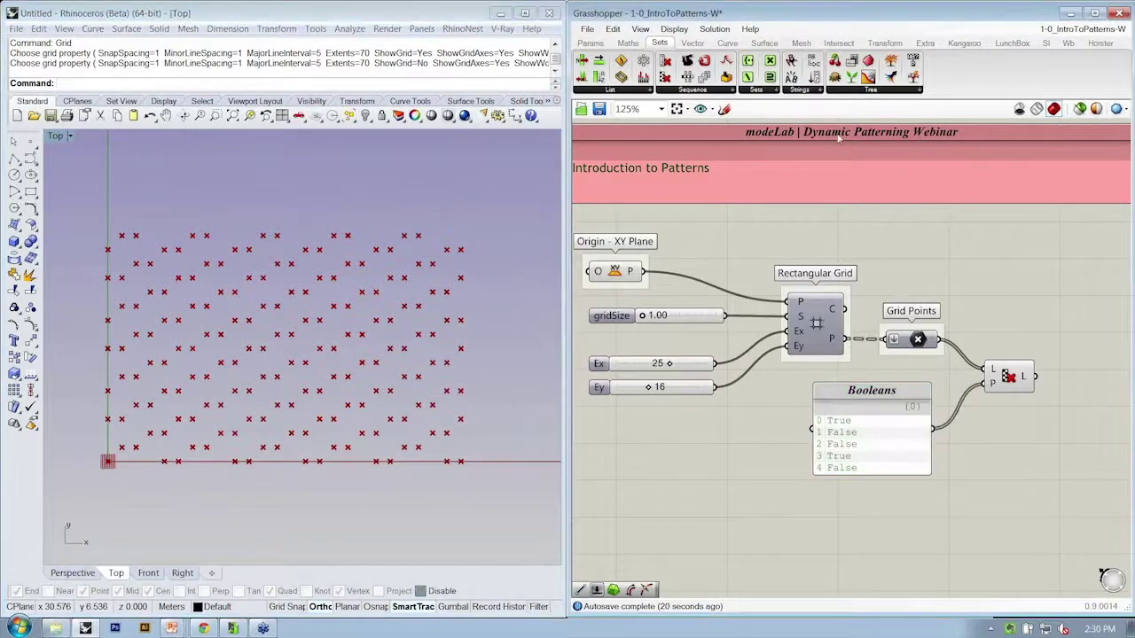
click(727, 43)
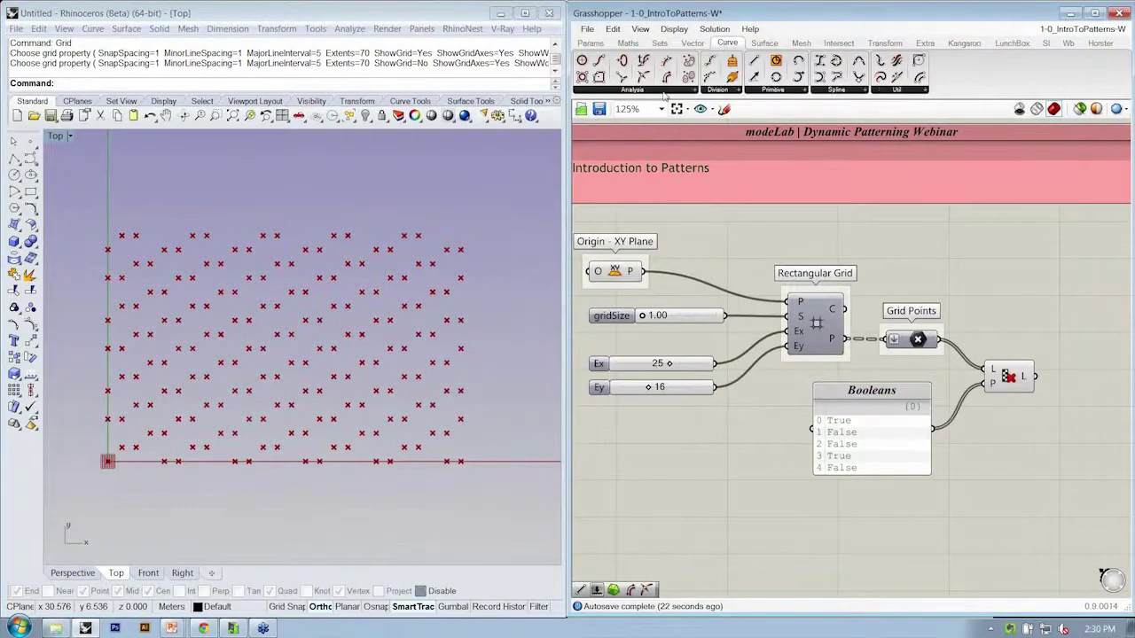
click(771, 90)
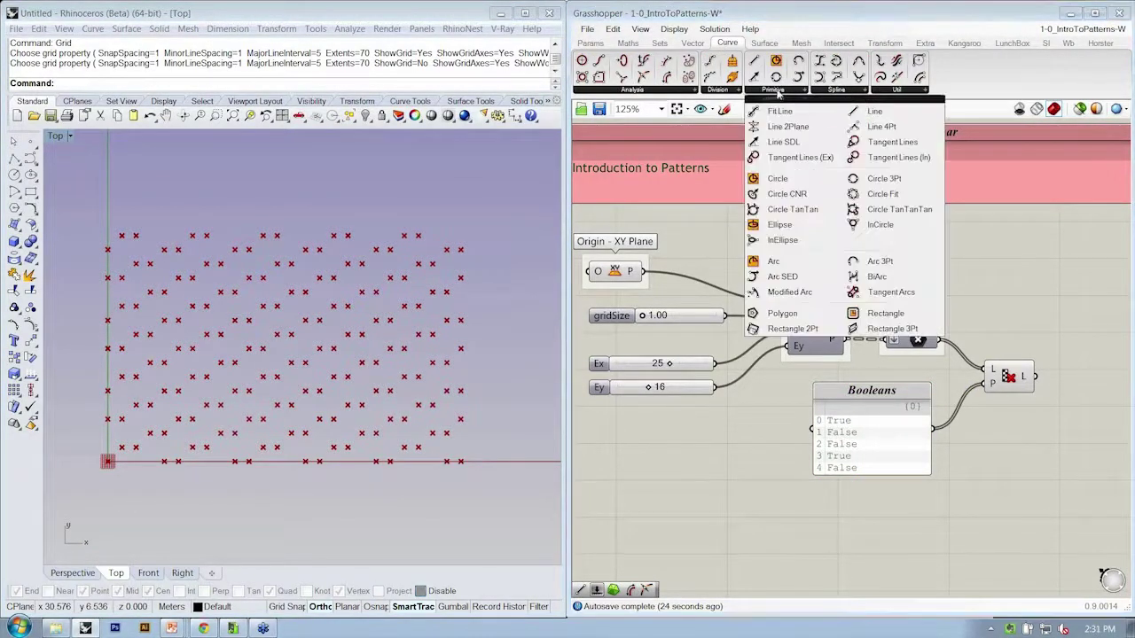
click(813, 181)
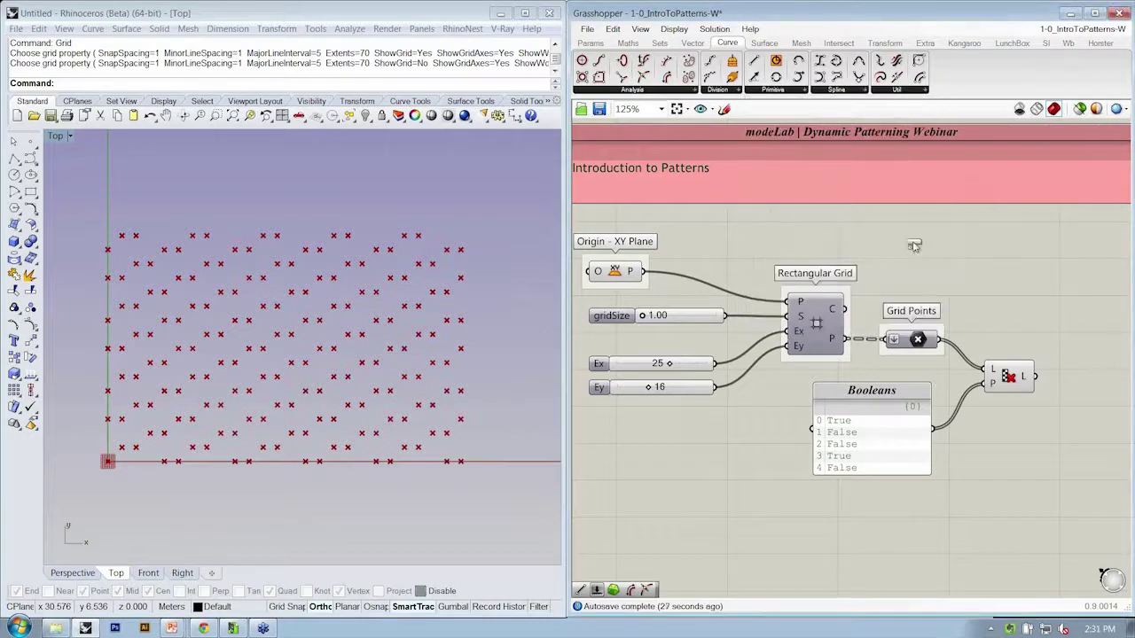
click(1068, 312)
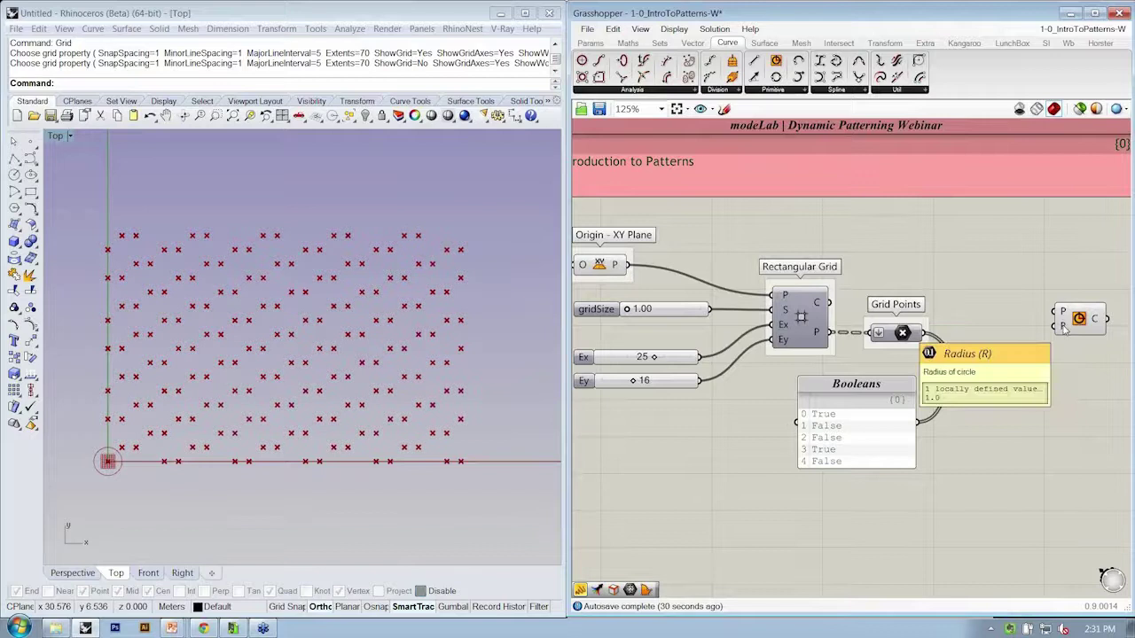
drag(1063, 326, 1067, 318)
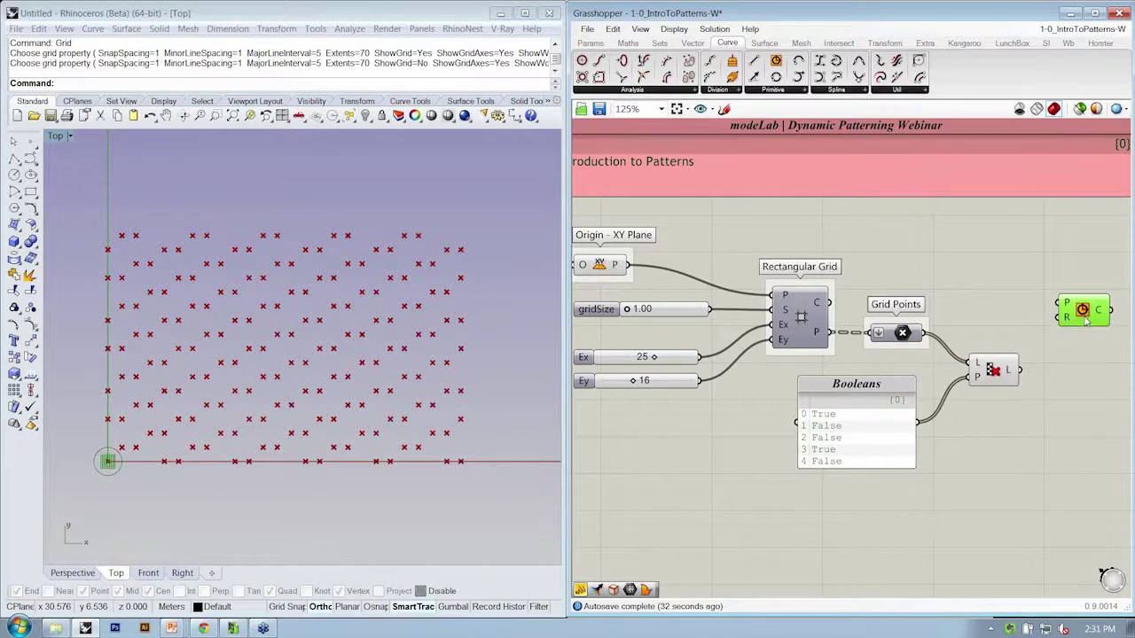
- Connect the culled point list to the Circle's P input and the gridSize slider to its R input
right_drag(1067, 318, 1048, 344)
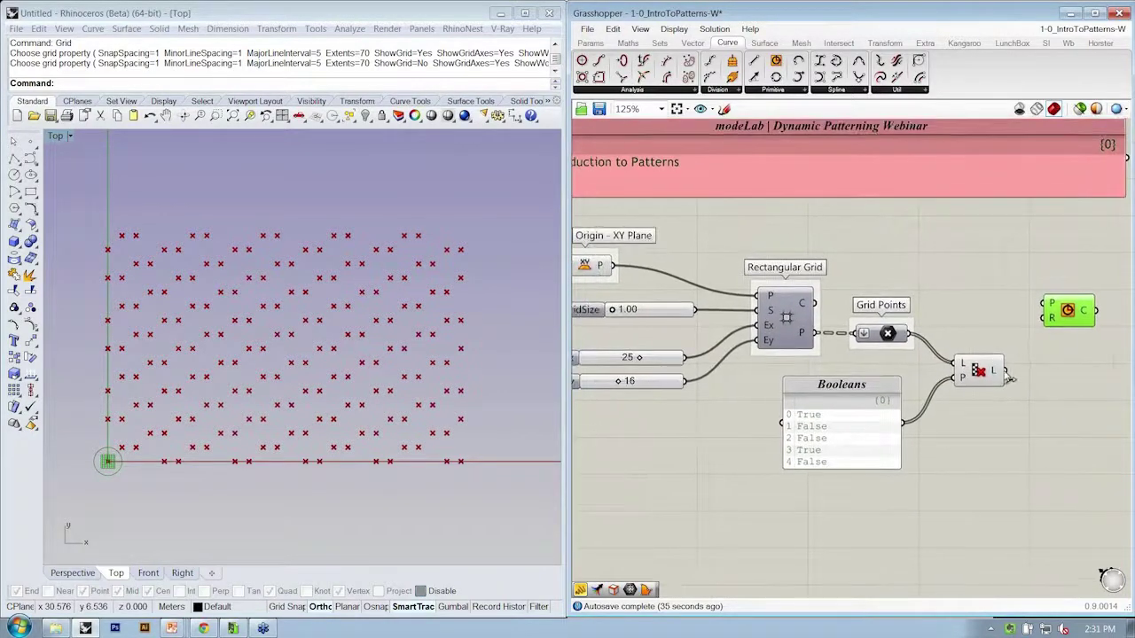
drag(1007, 371, 1089, 303)
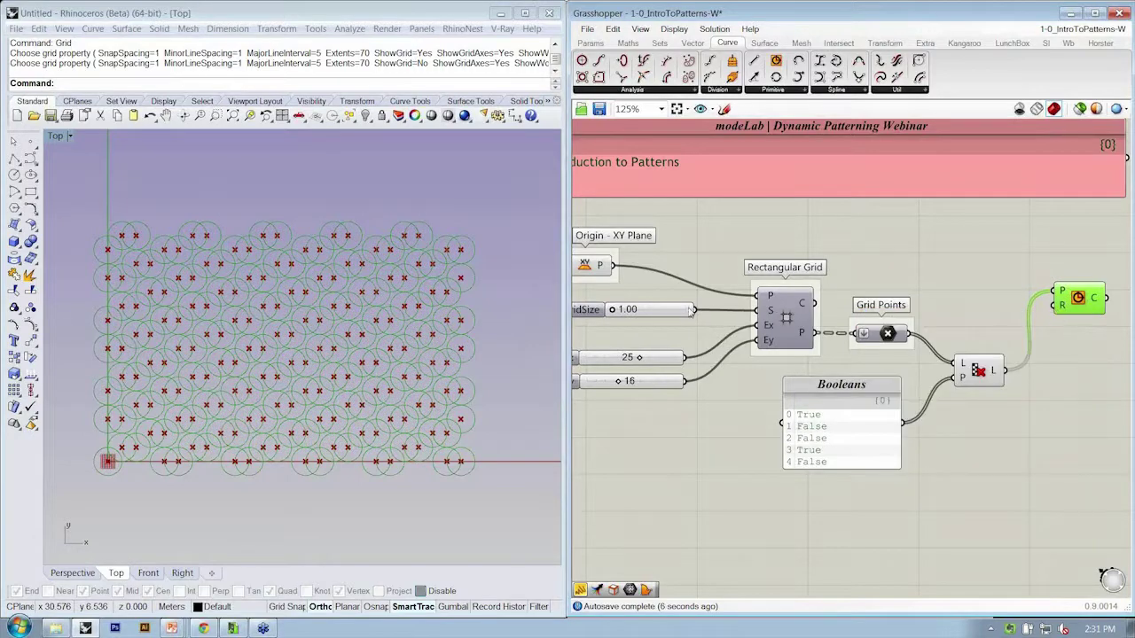
drag(694, 310, 1068, 303)
- Apply the expression R/2 to the Circle component's radius input
right_drag(175, 443, 202, 434)
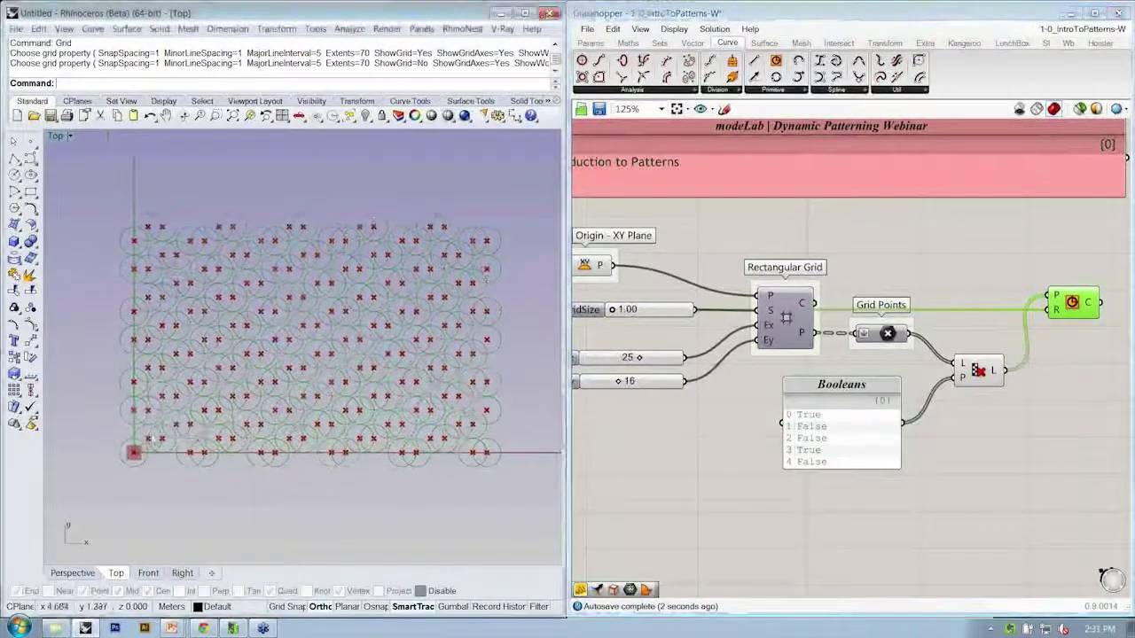
scroll(190, 427, up, 5)
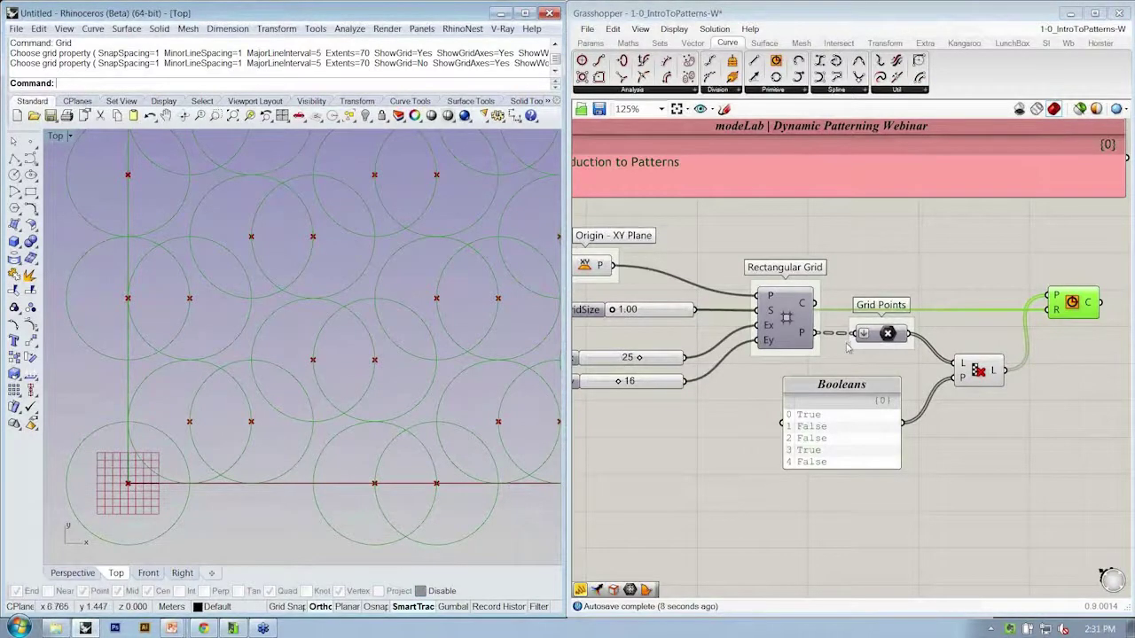
right_drag(846, 348, 718, 345)
scroll(904, 320, up, 4)
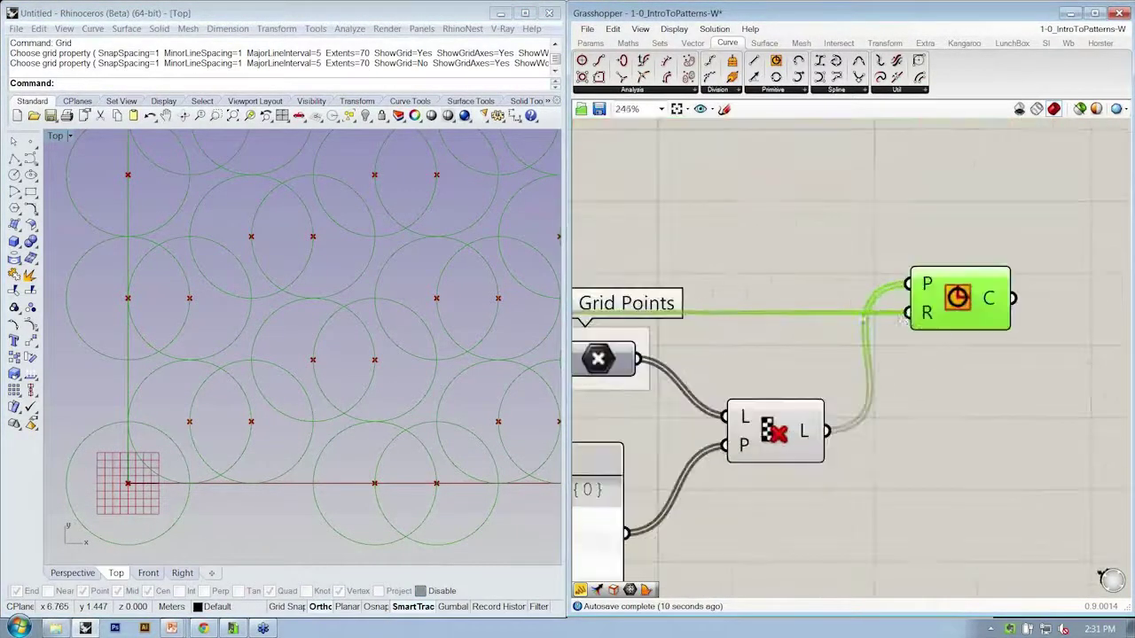
right_drag(901, 317, 833, 325)
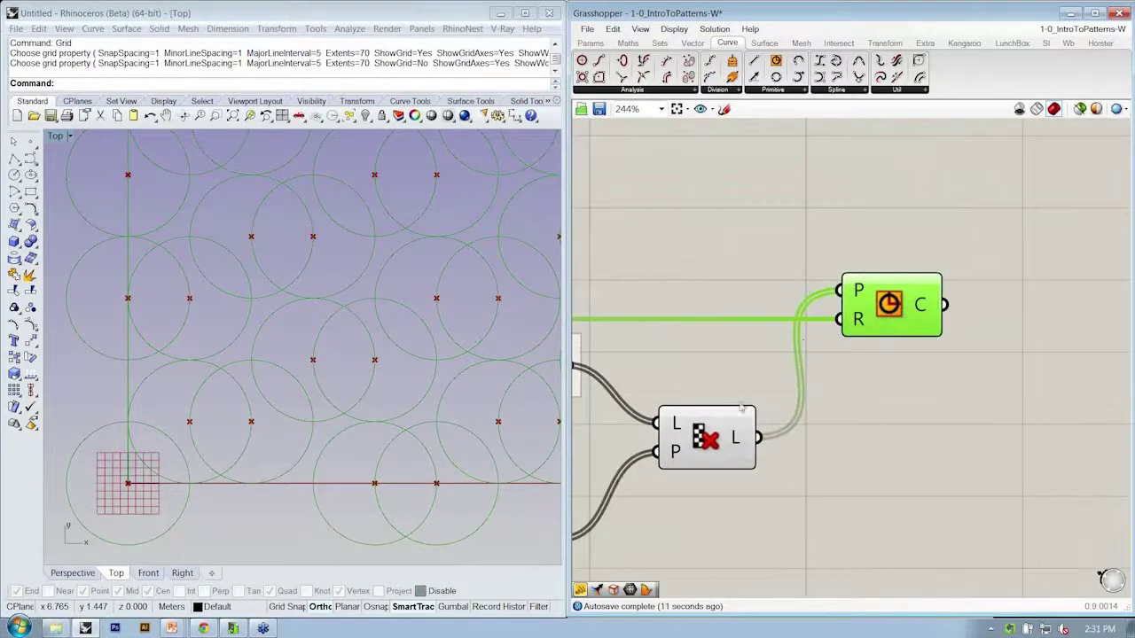
right_click(860, 324)
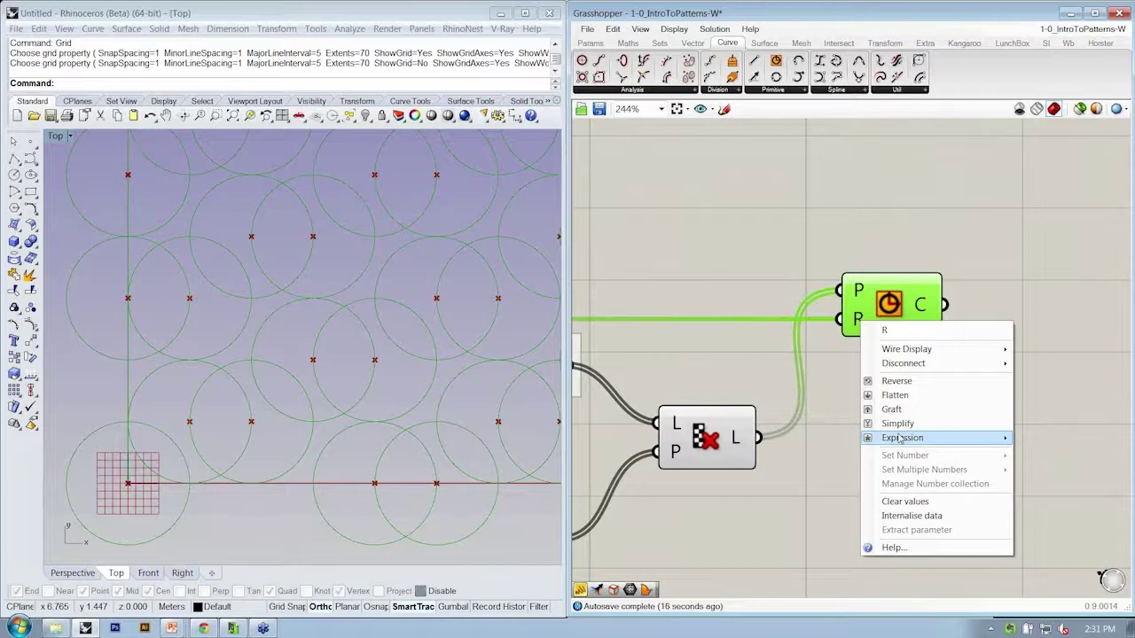
mouse_move(899, 438)
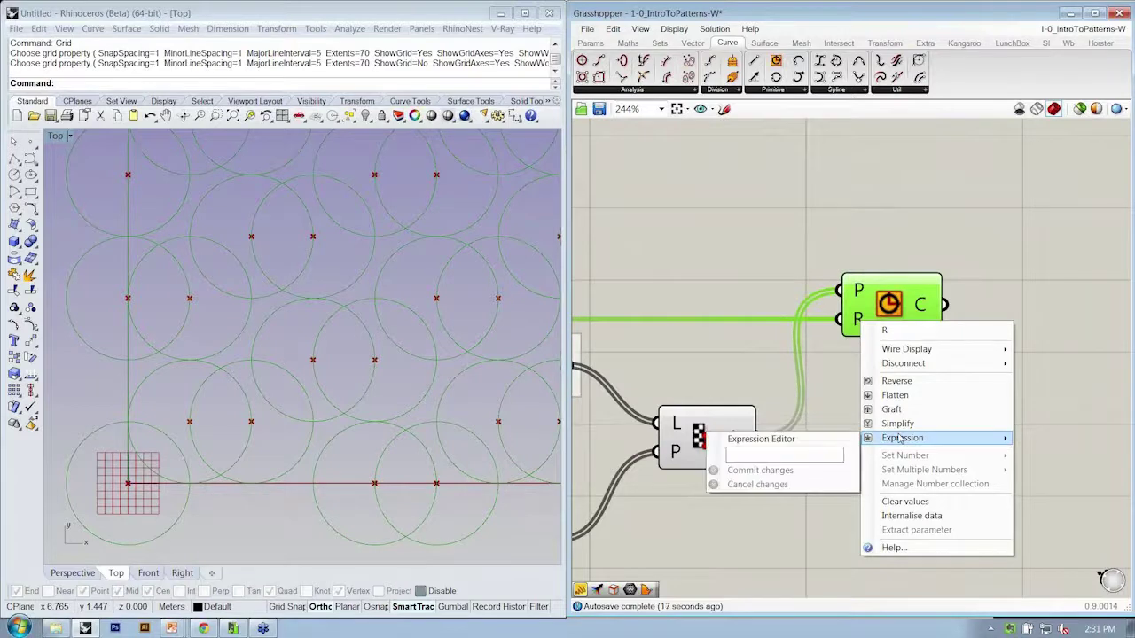
click(819, 454)
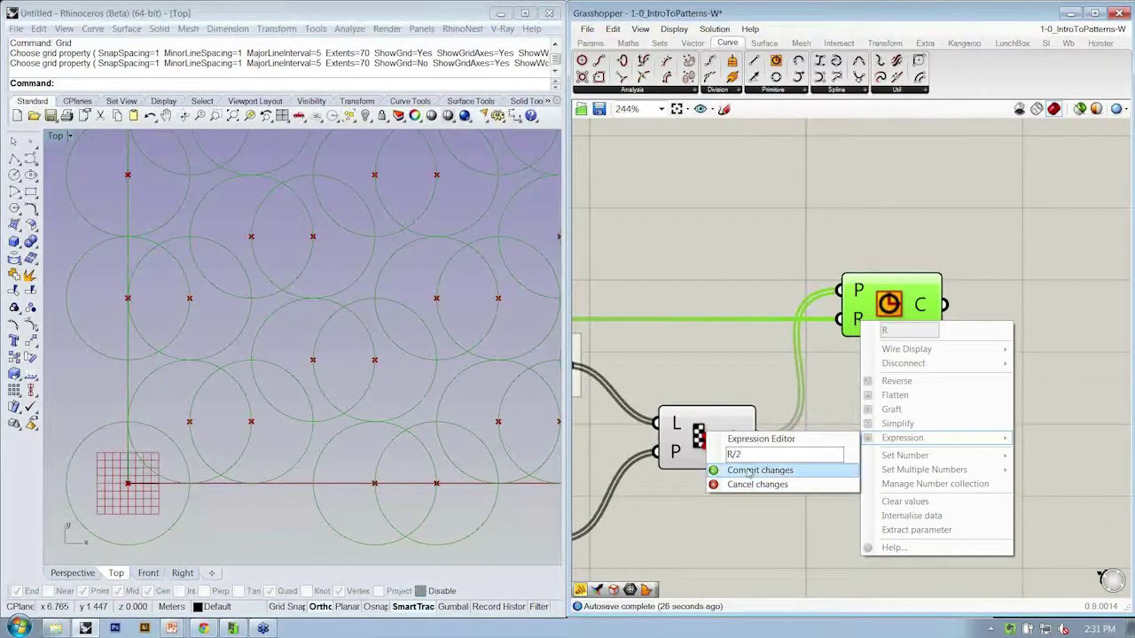
click(759, 470)
scroll(383, 425, down, 5)
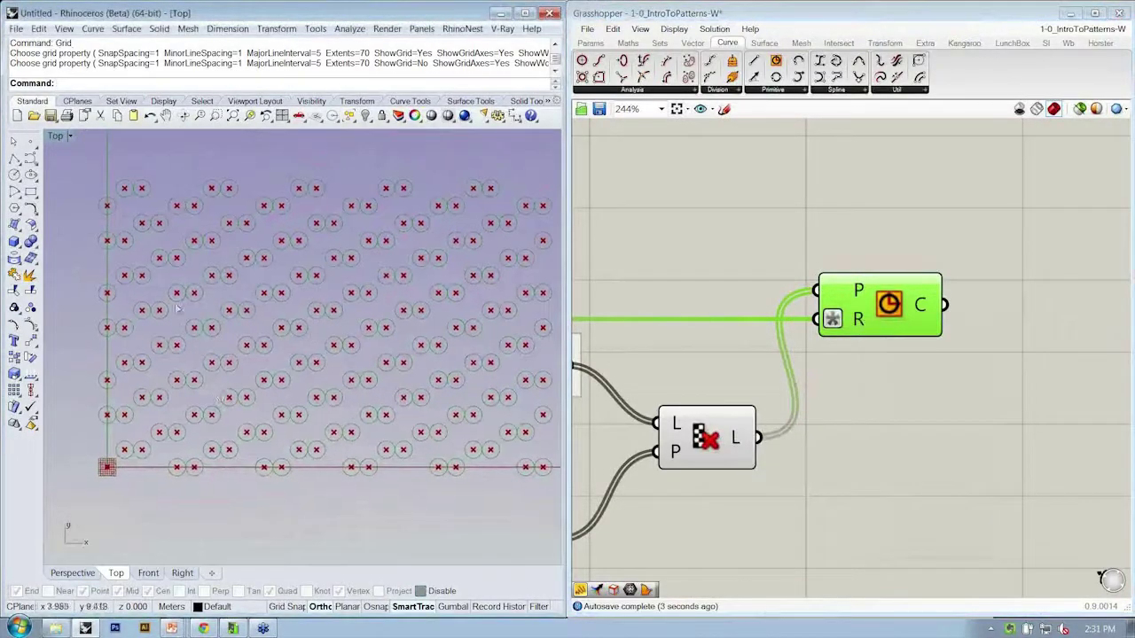
scroll(981, 434, down, 3)
scroll(981, 435, down, 2)
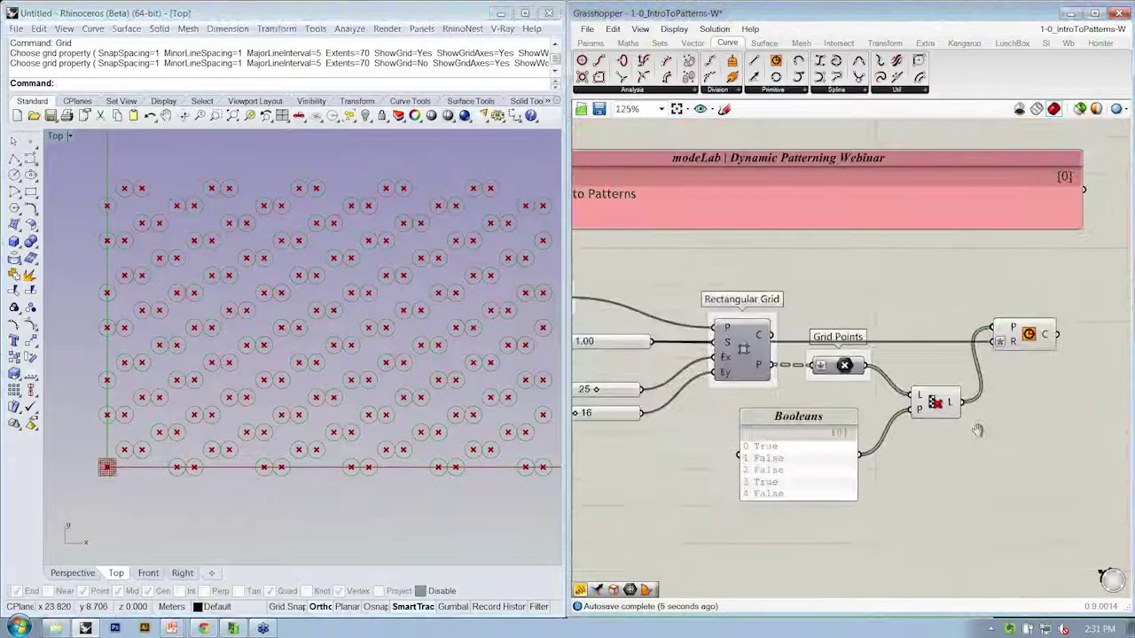
- Nudge the gridSize slider and the Circle component slightly lower on the canvas
right_drag(732, 385, 708, 385)
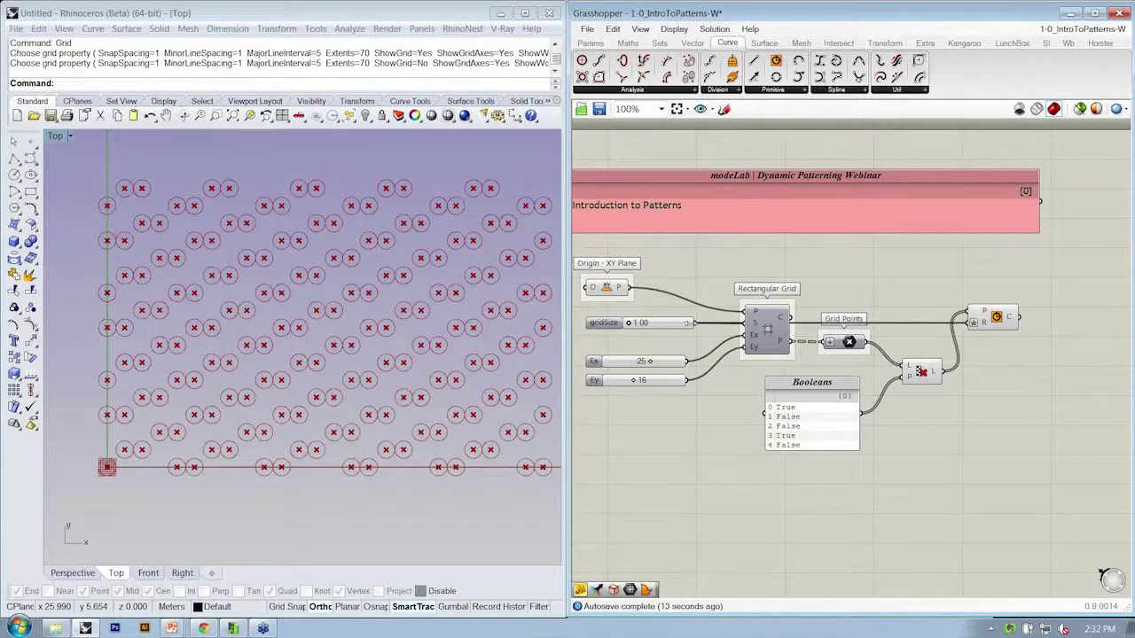
drag(683, 324, 681, 330)
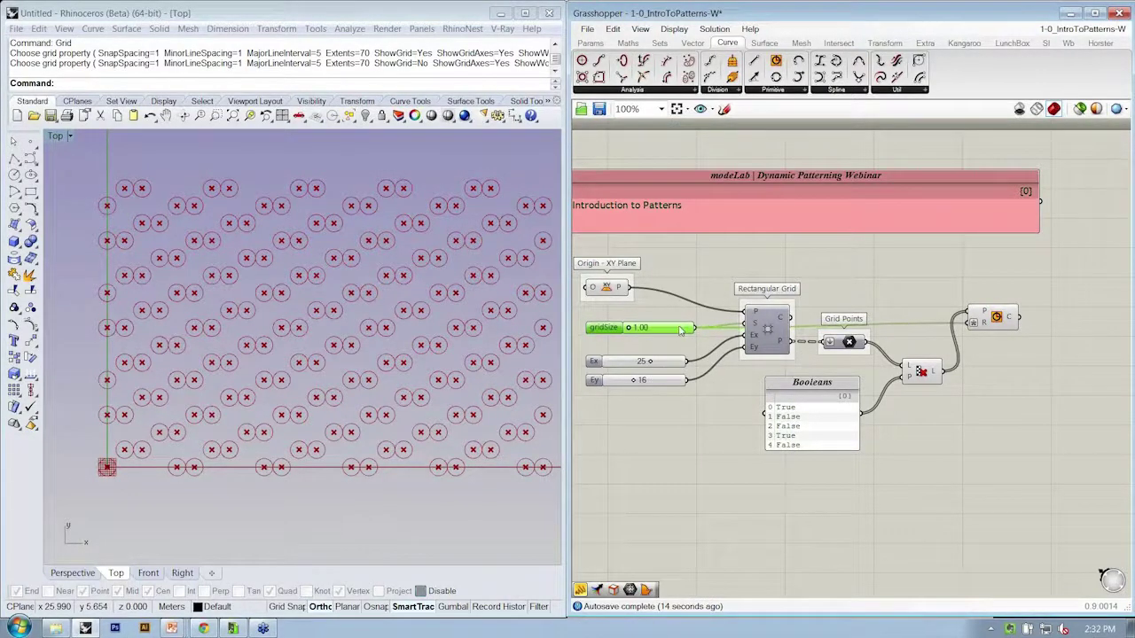
click(995, 322)
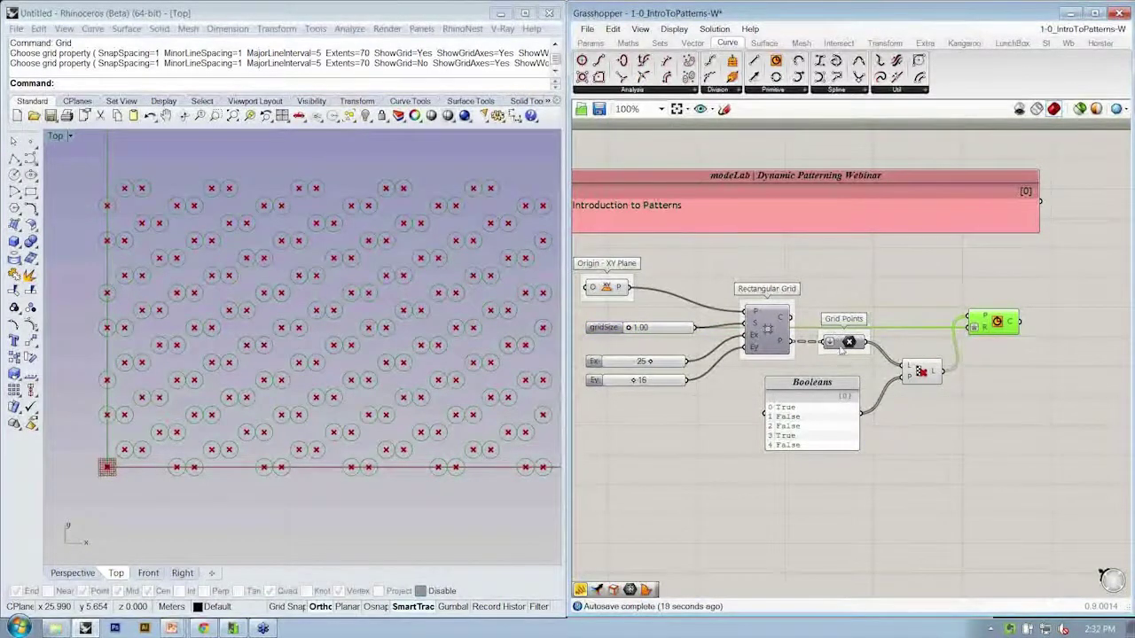
- Group the culling component on its own and label the group "Cull Pattern"
scroll(913, 377, up, 2)
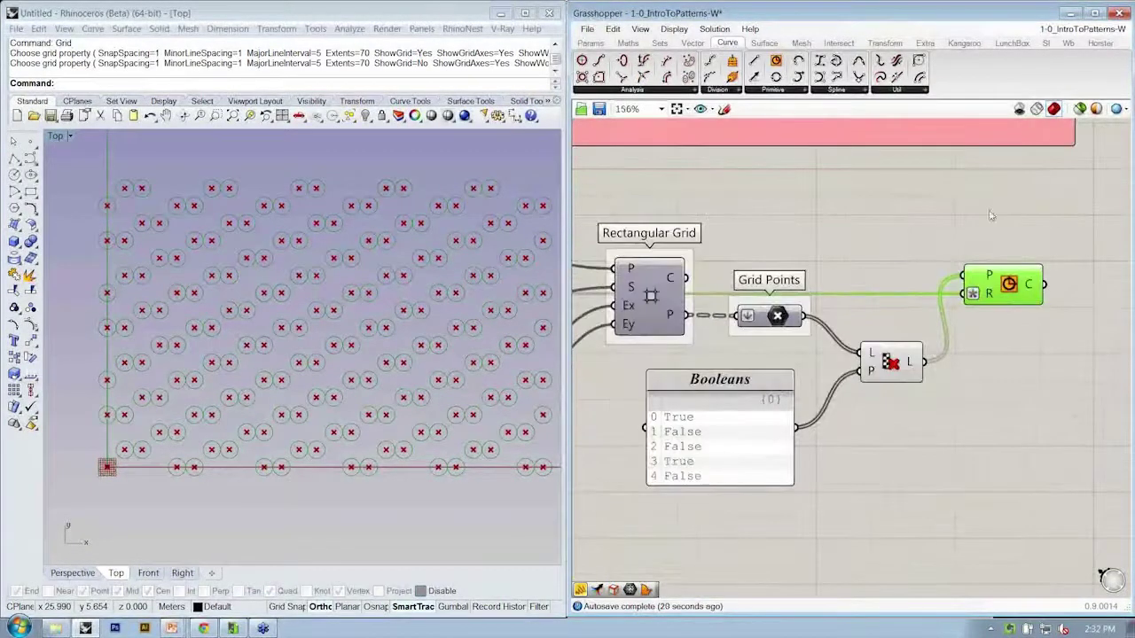
click(888, 360)
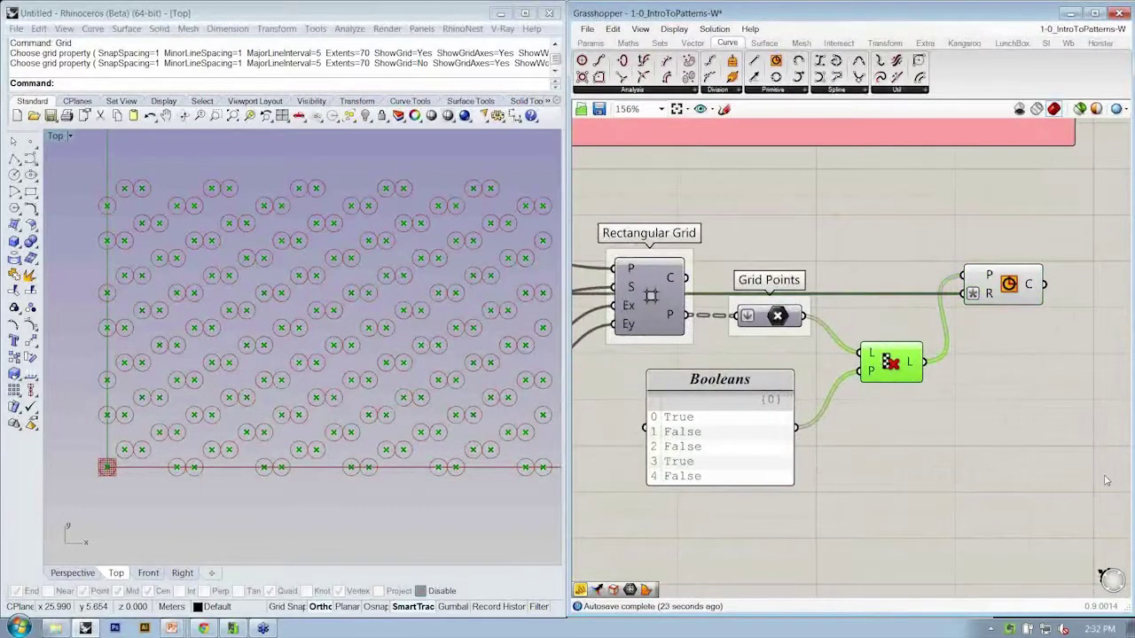
right_click(927, 390)
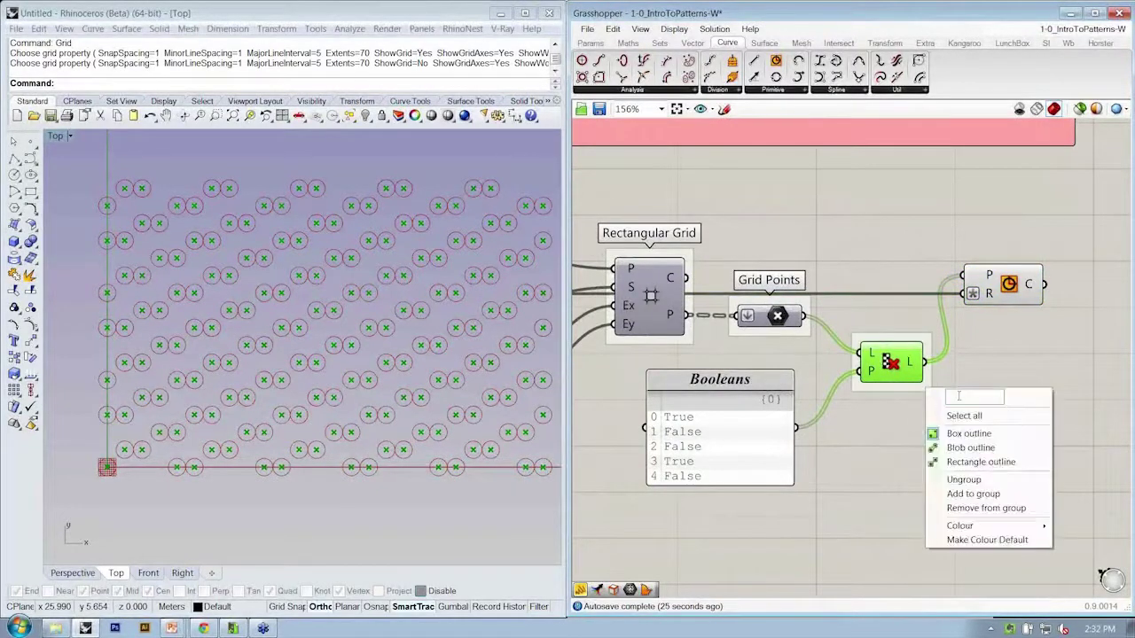
text(Cull Pattern)
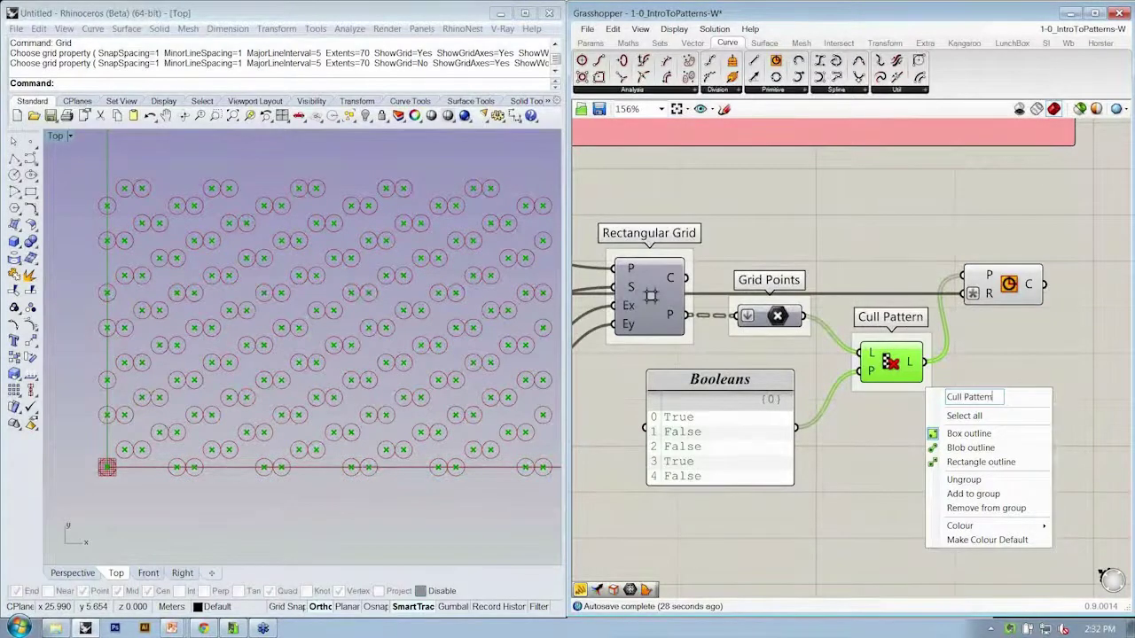
key(Return)
- Nudge the Circle component slightly upward, group it on its own, and label the group "Circle Base Plane"
drag(1011, 300, 1011, 295)
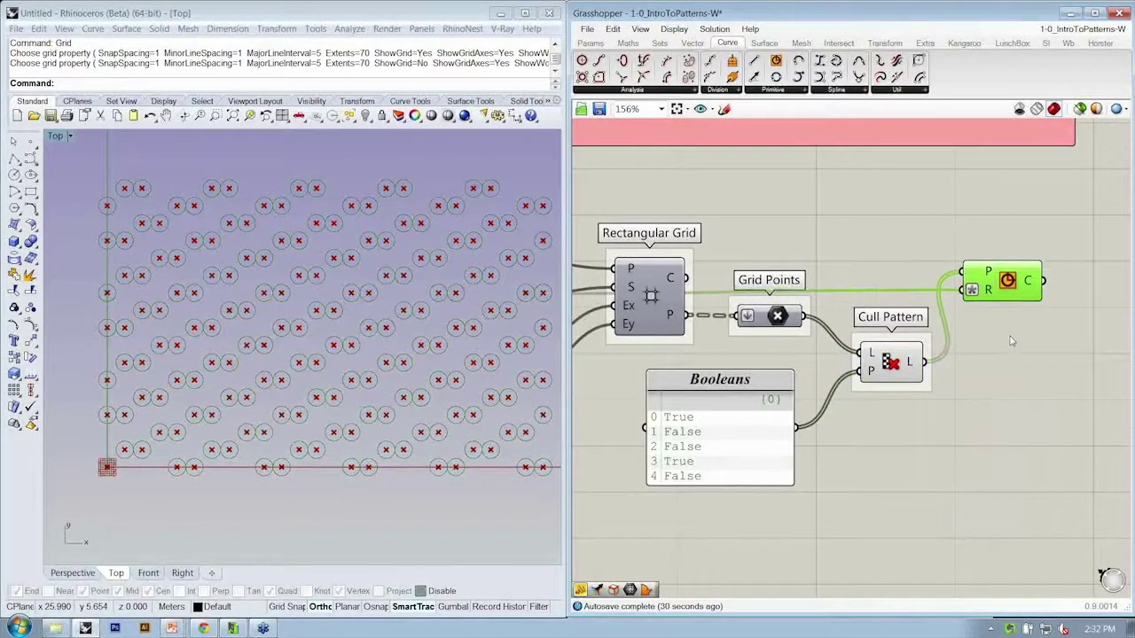
key(ctrl+g)
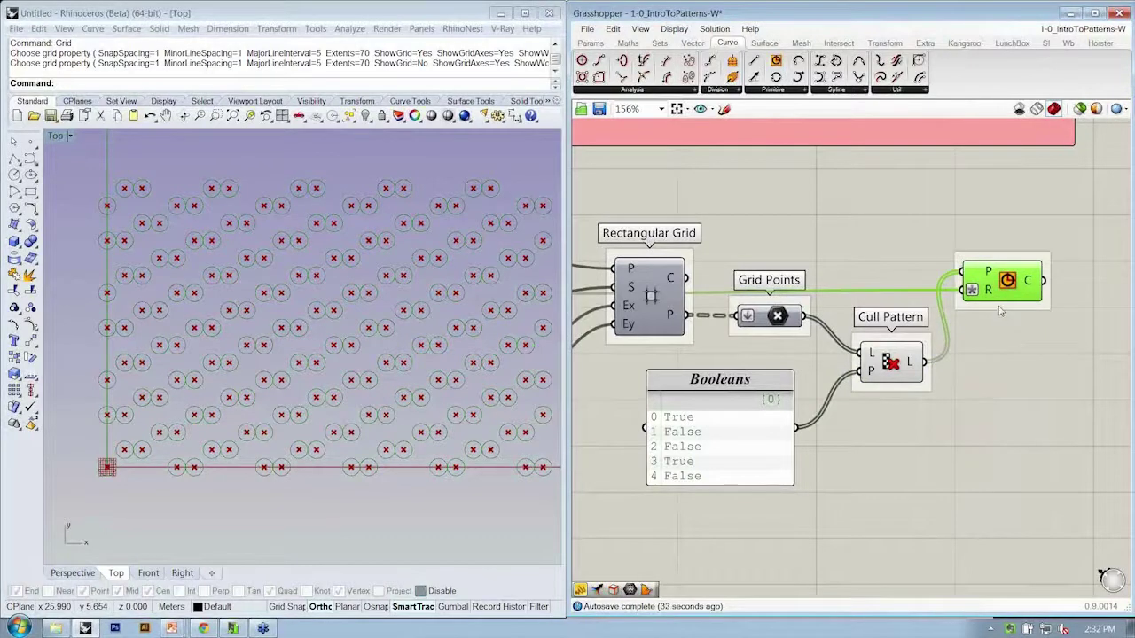
right_click(1001, 305)
text(Ci)
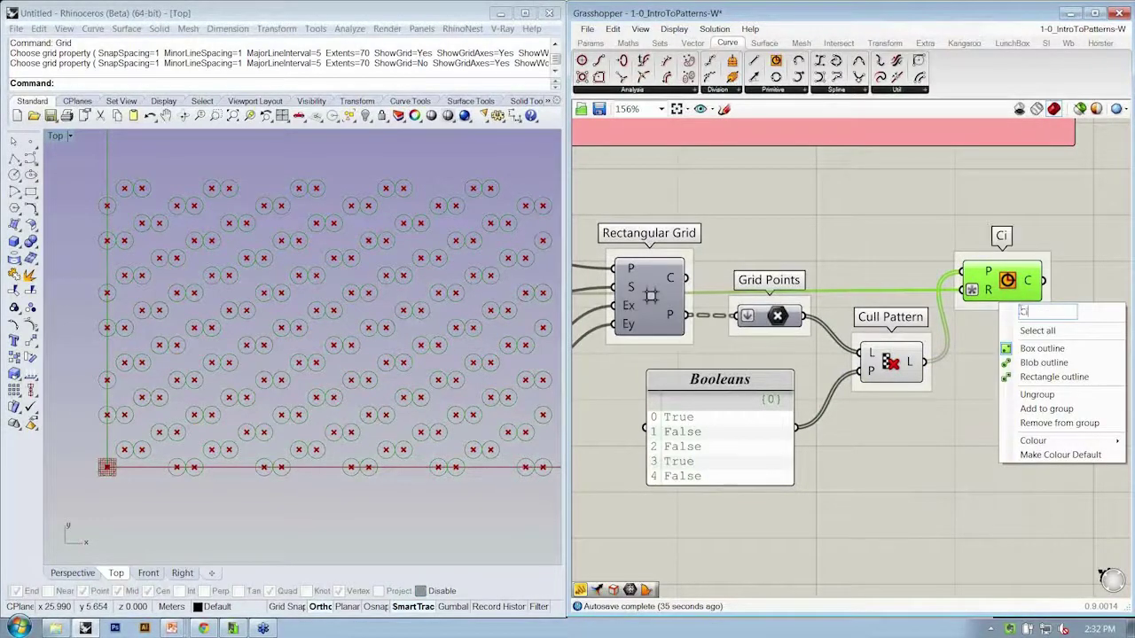
text(rcle PBa)
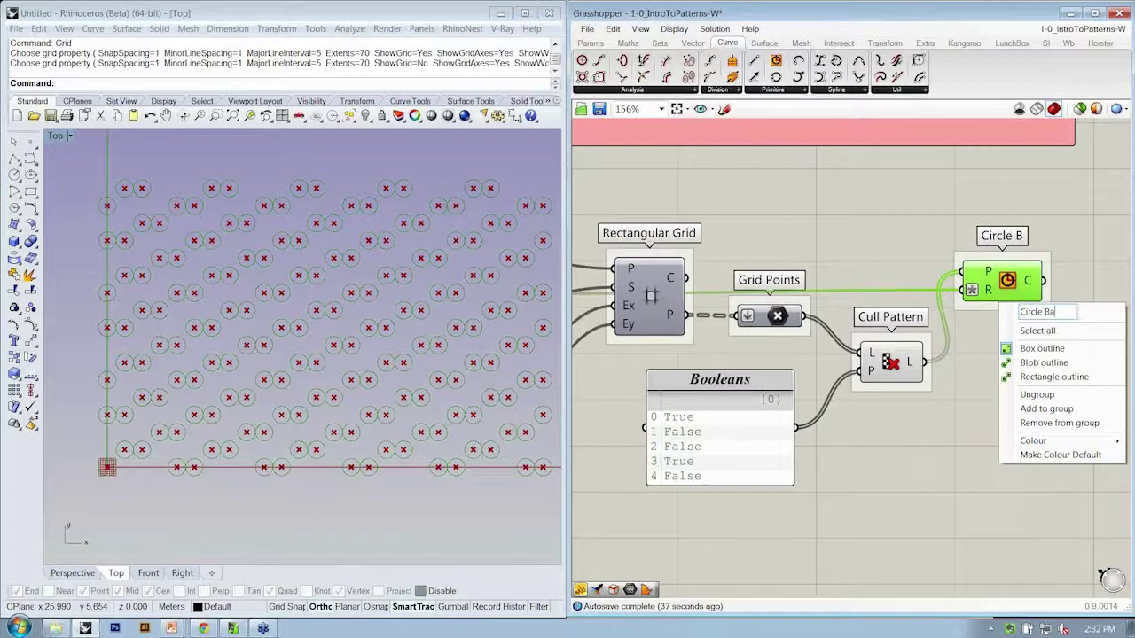
text(se Plane)
key(Return)
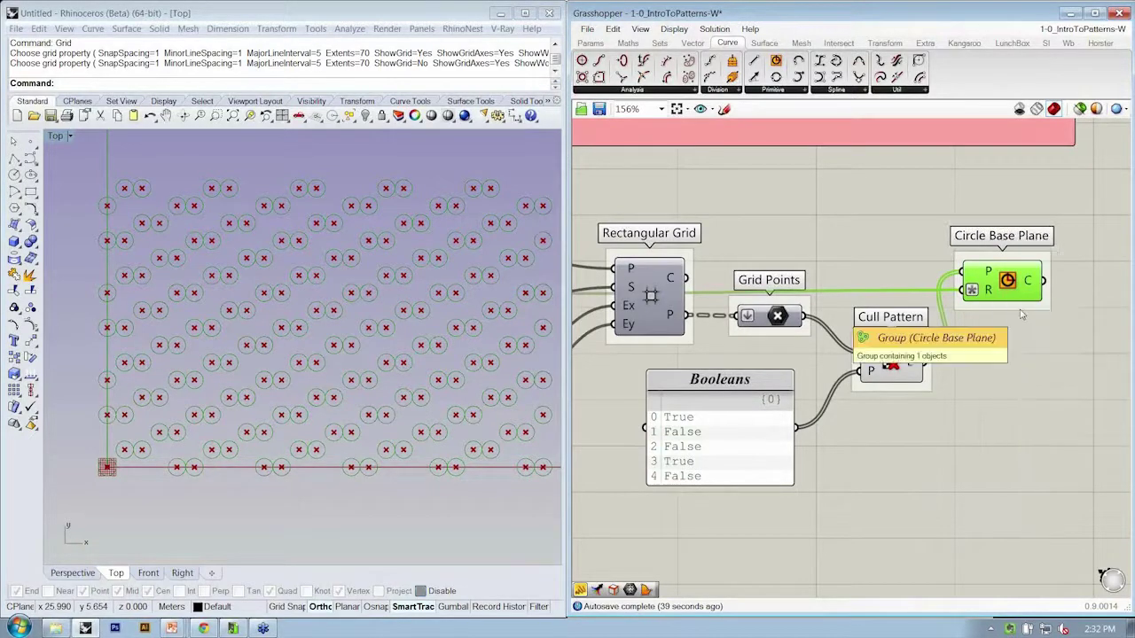
- Move the Booleans panel slightly up, closer to the Rectangular Grid and Cull Pattern components
scroll(1010, 261, down, 2)
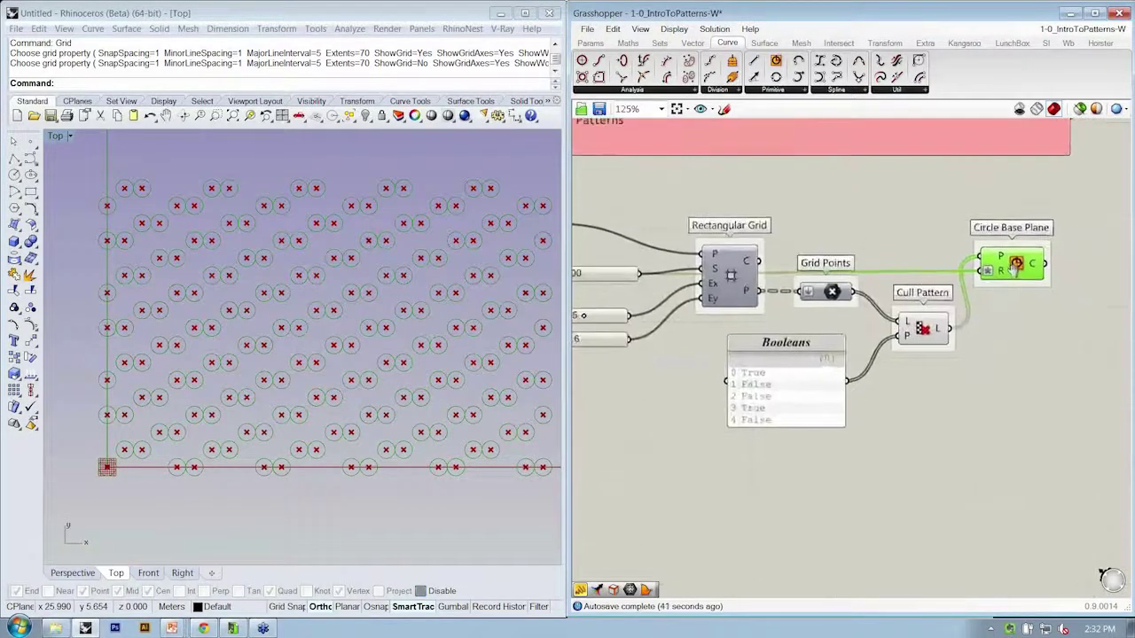
click(1000, 286)
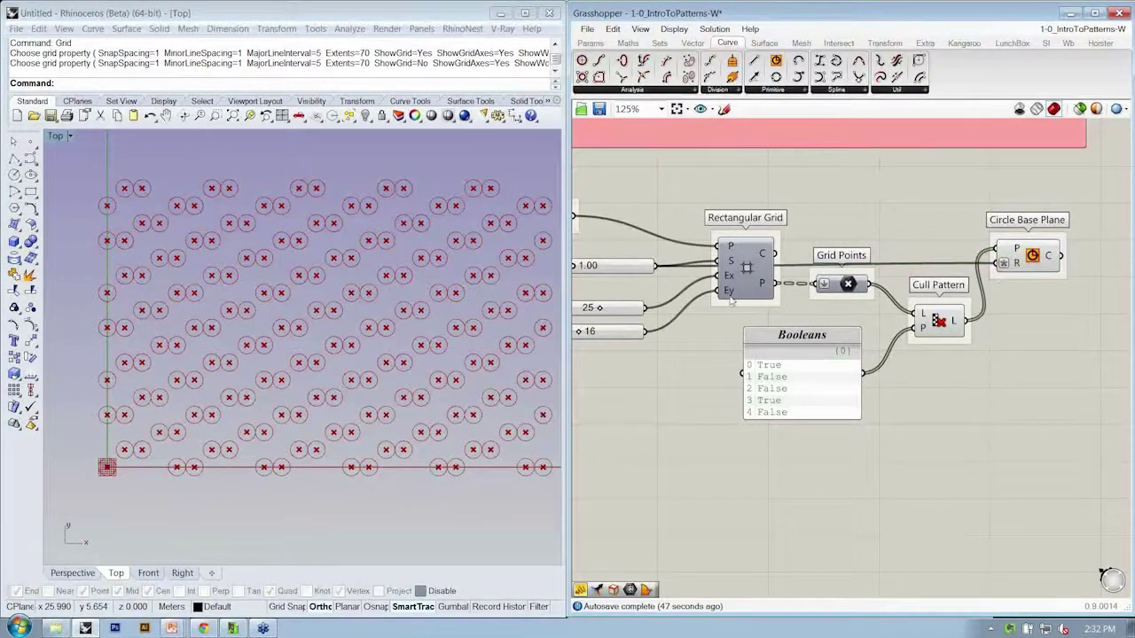
drag(798, 404, 805, 392)
right_drag(825, 342, 873, 333)
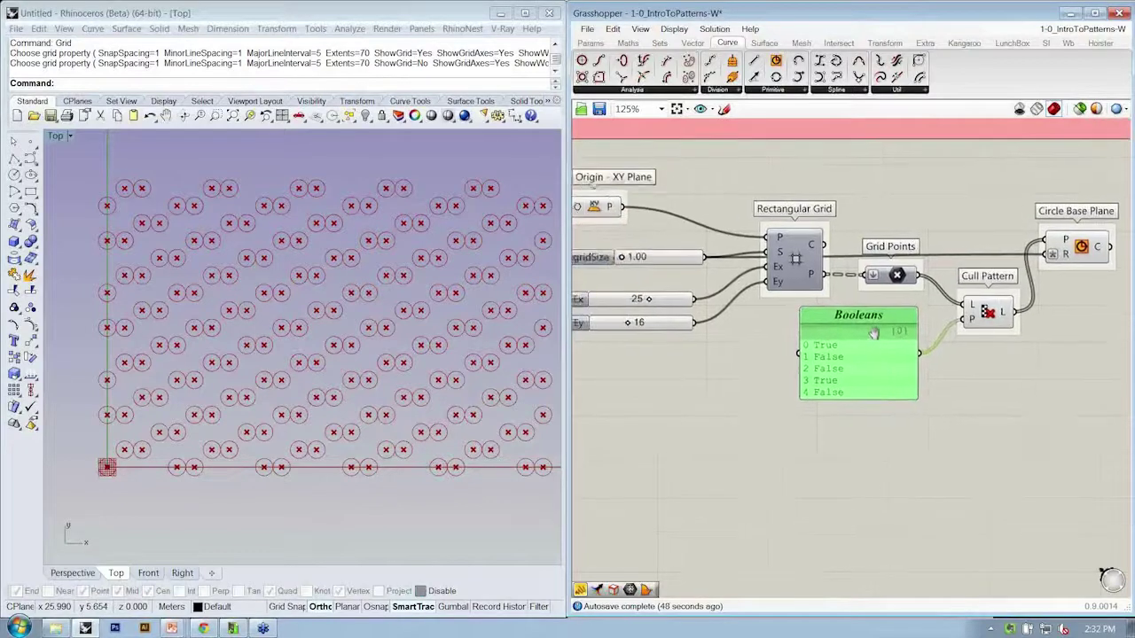
scroll(873, 332, down, 1)
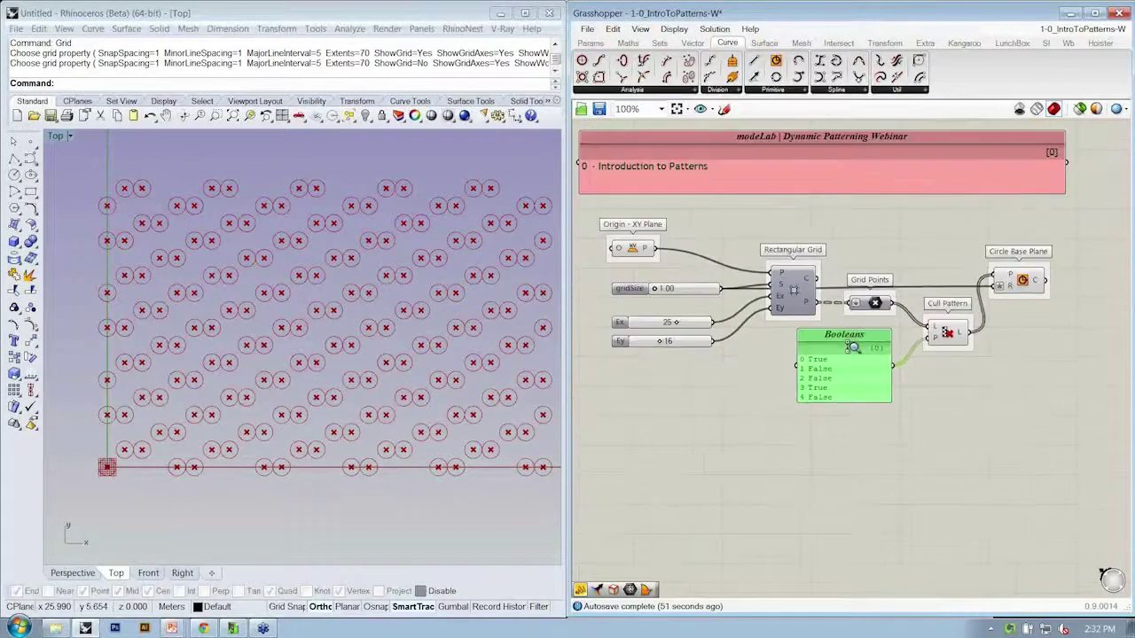
click(934, 393)
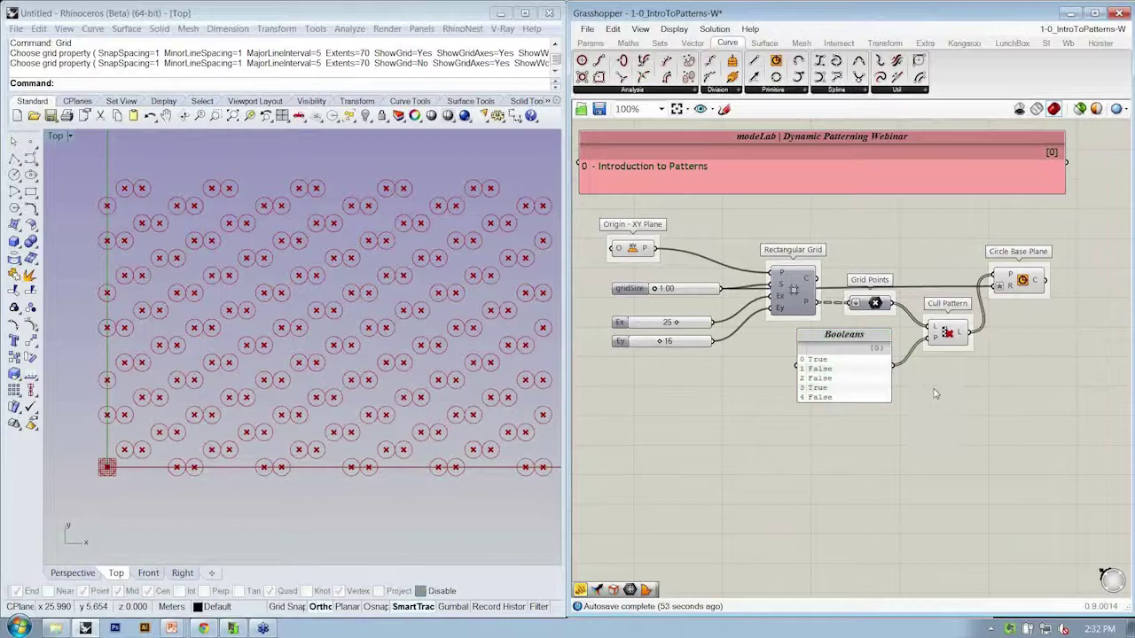
- Examine the Booleans panel's indexed entries and the Multiline Data option in its notes editor
mouse_move(1000, 287)
scroll(899, 354, up, 5)
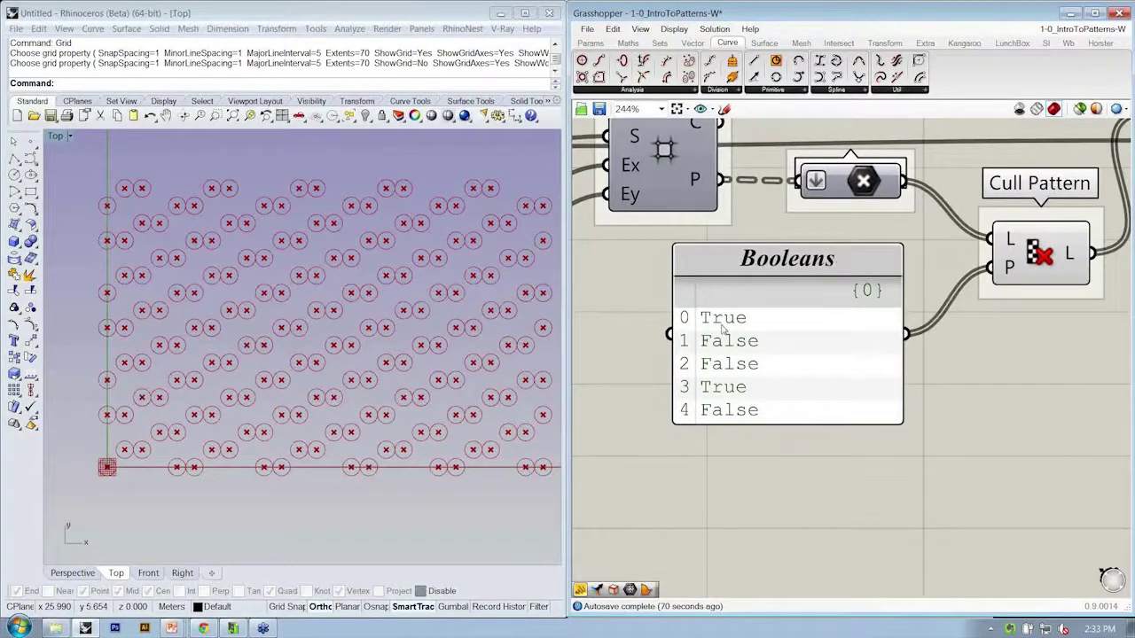
scroll(720, 407, up, 3)
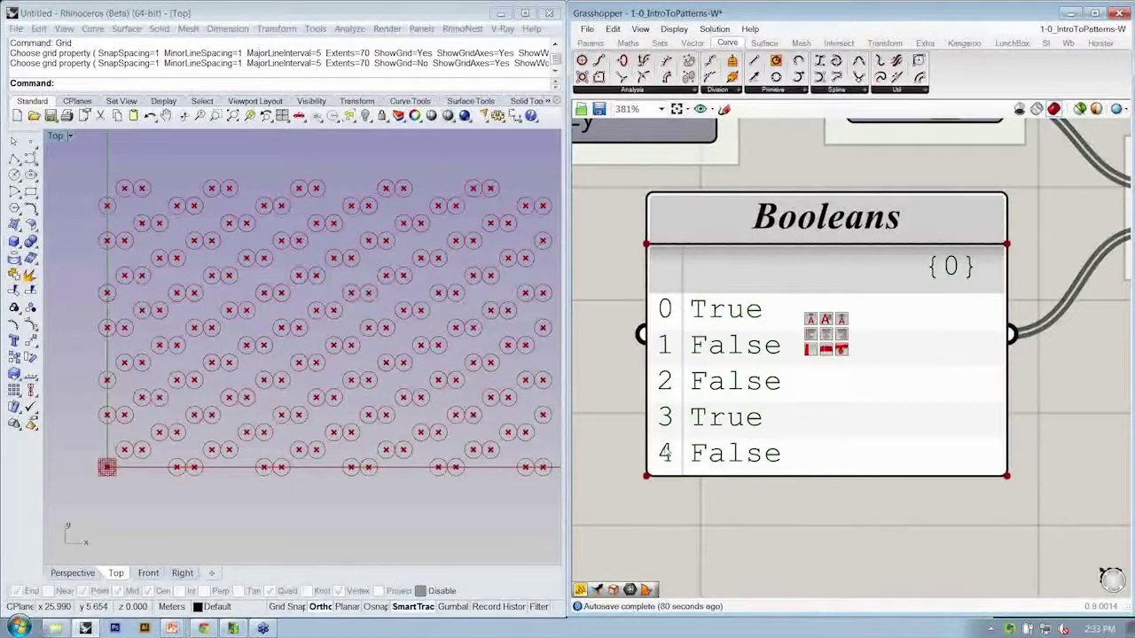
scroll(788, 363, down, 3)
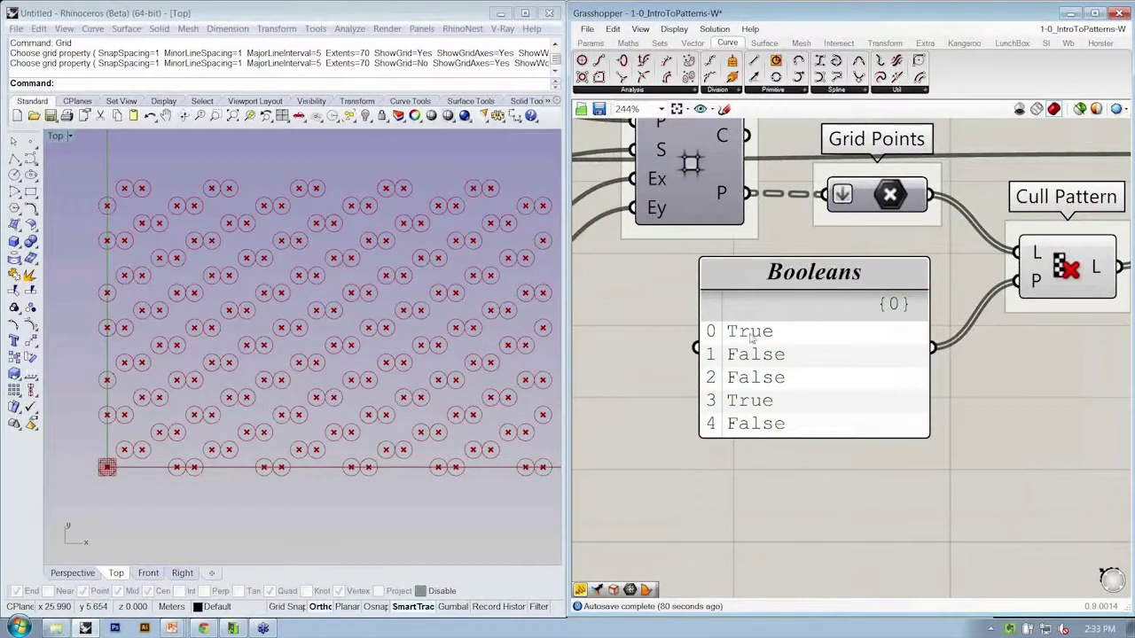
mouse_move(800, 357)
right_down()
mouse_move(812, 362)
mouse_move(786, 367)
right_up()
double_click(798, 379)
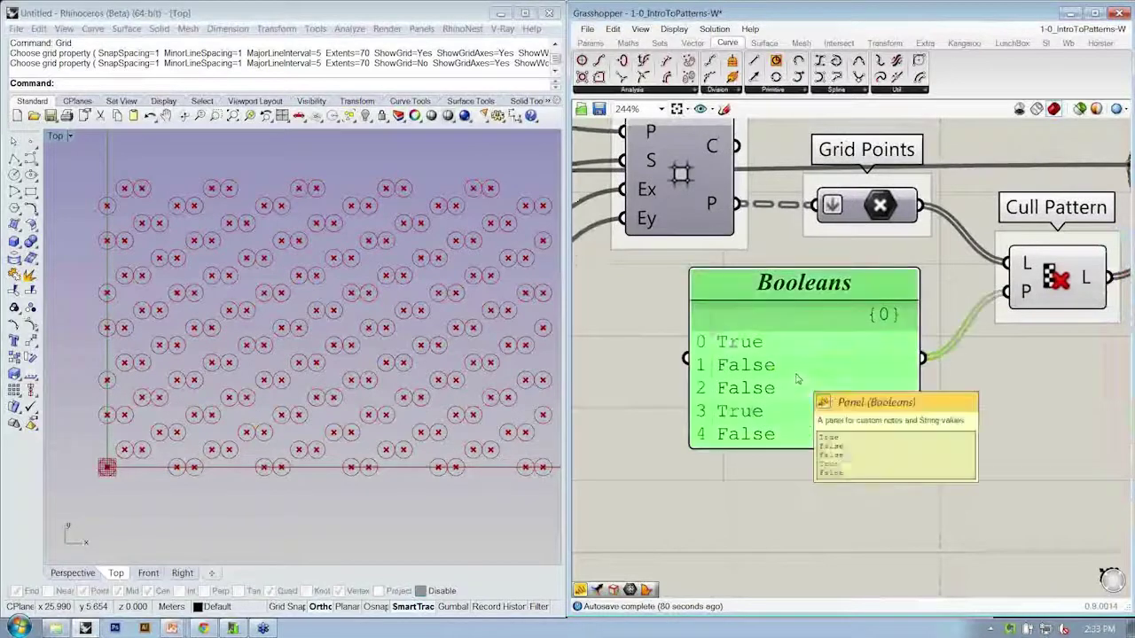
click(695, 471)
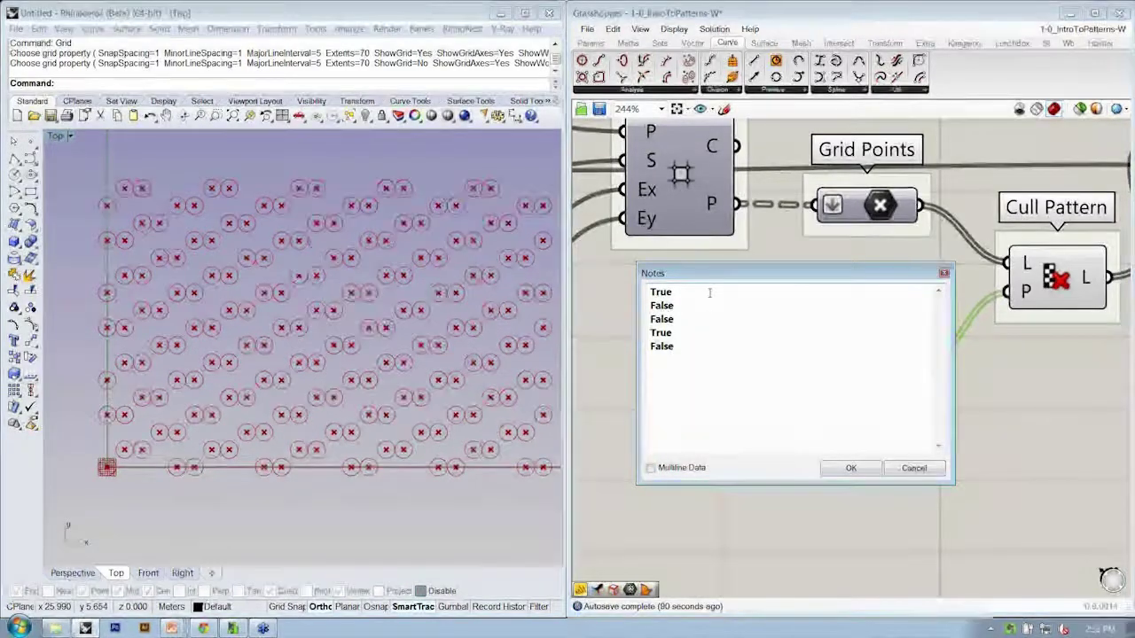
click(848, 469)
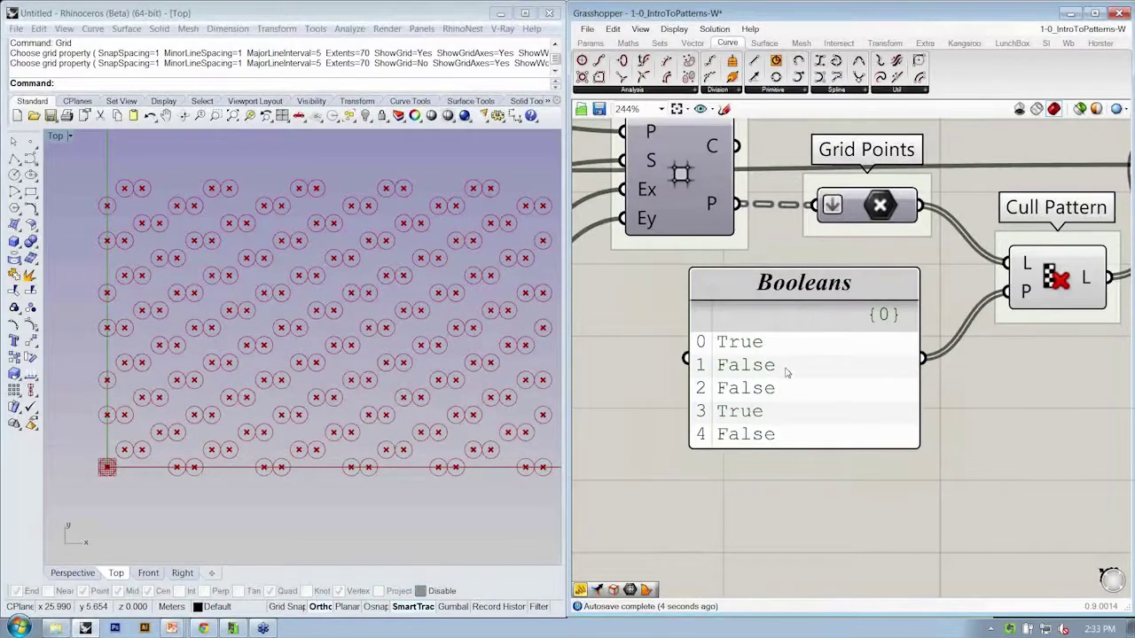
- Review the Booleans panel's available settings, including Multiline Data and Colour, without changing any
right_click(785, 365)
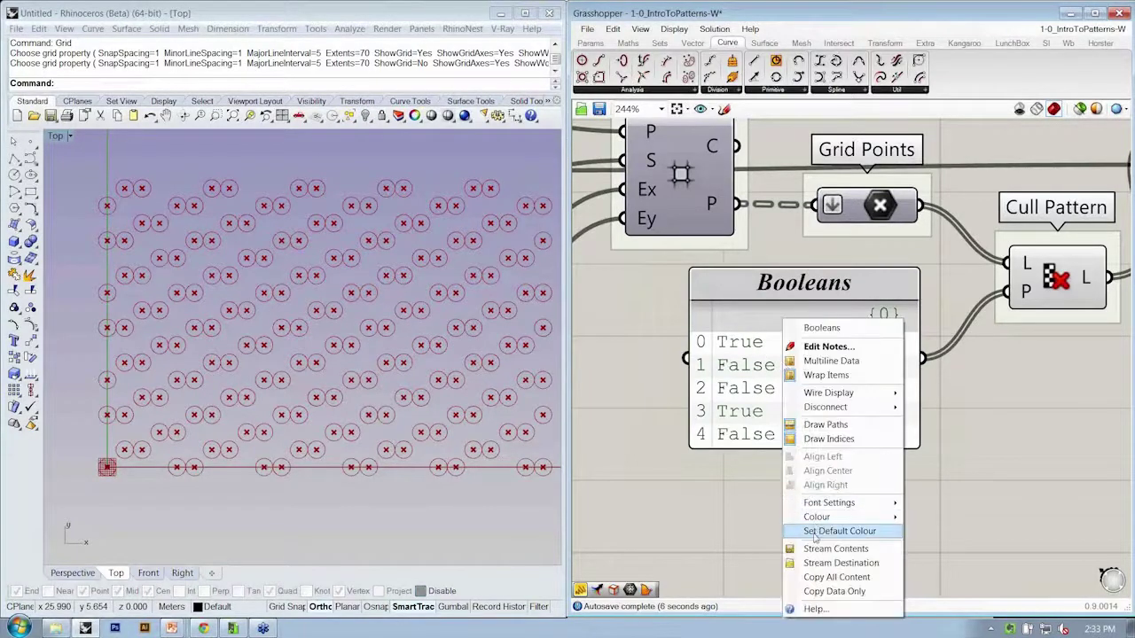
mouse_move(817, 519)
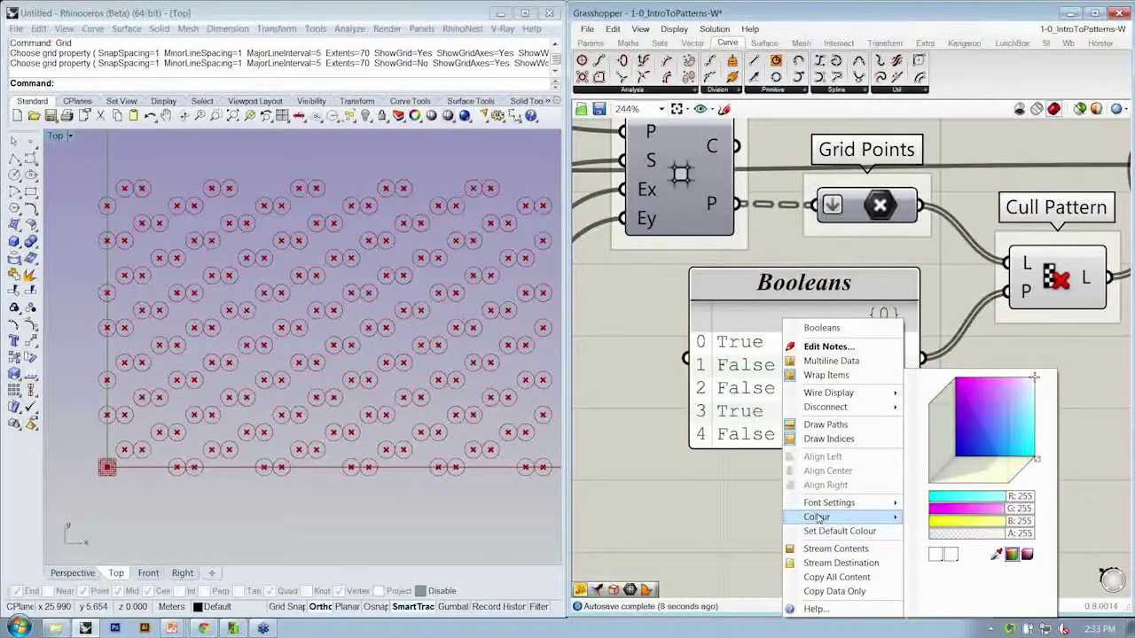
key(Escape)
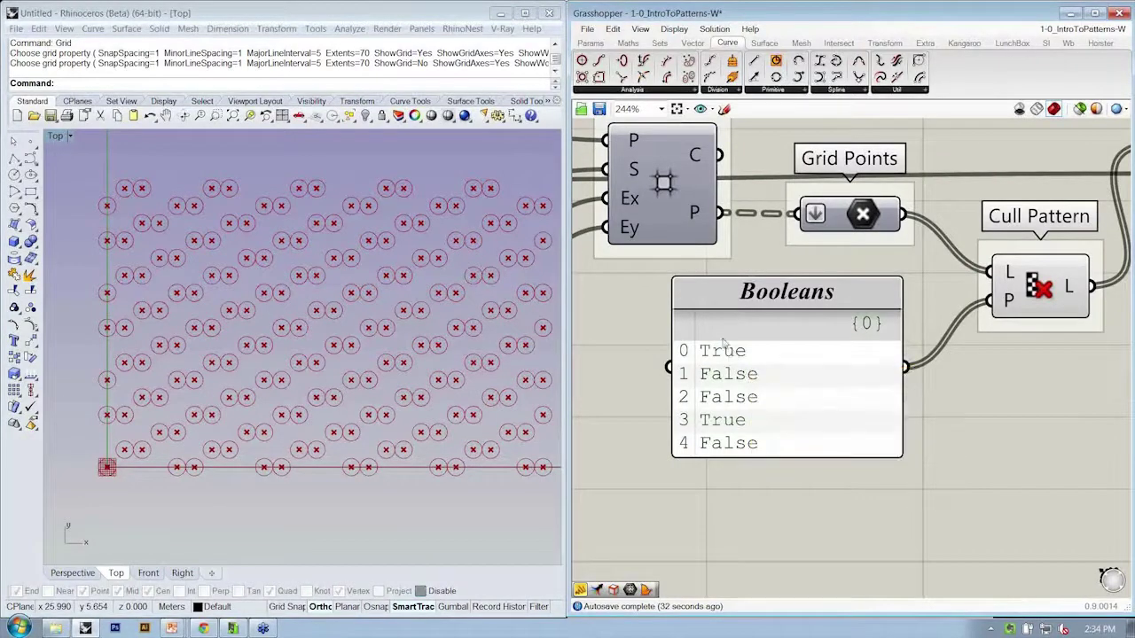
right_click(783, 359)
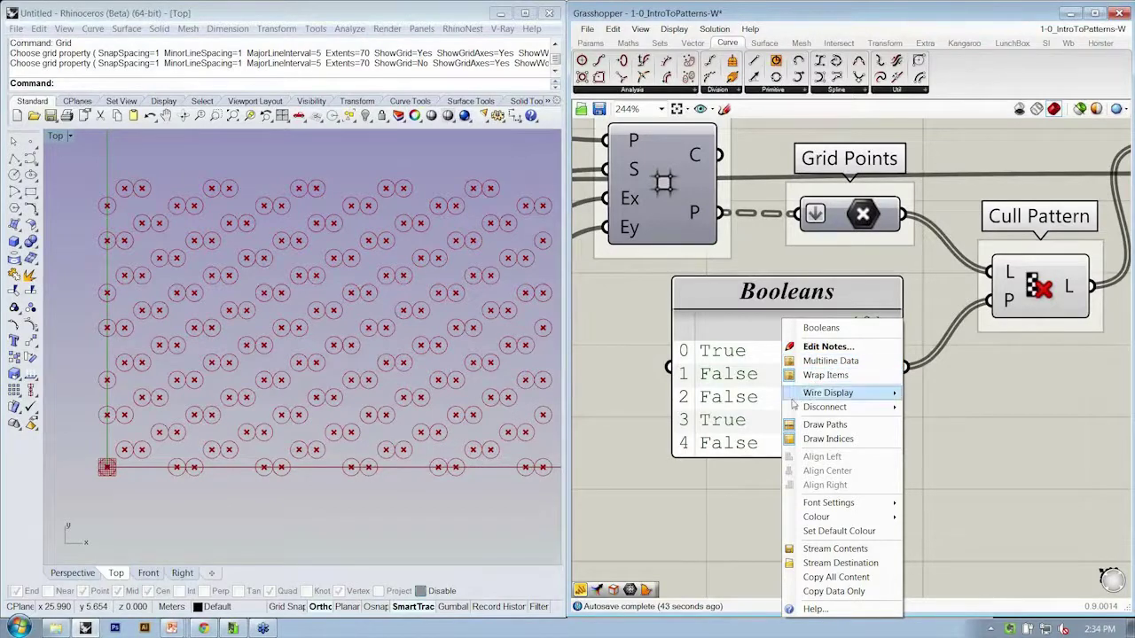
click(741, 519)
- Set the Ex slider feeding the Rectangular Grid to 24
scroll(743, 510, down, 3)
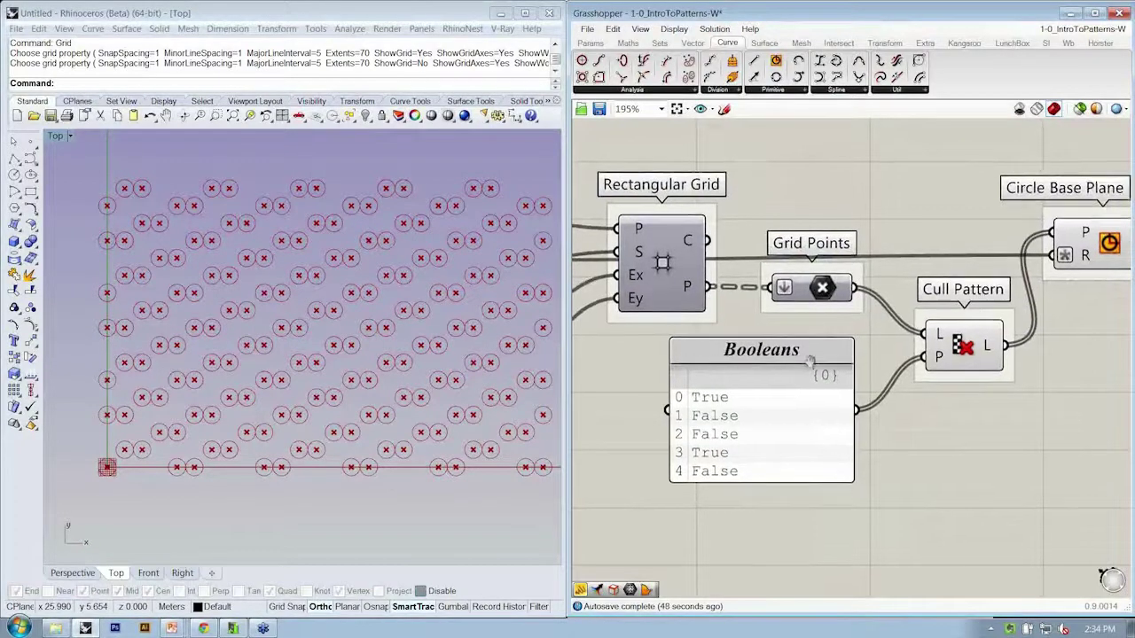
scroll(807, 378, down, 3)
scroll(808, 379, down, 1)
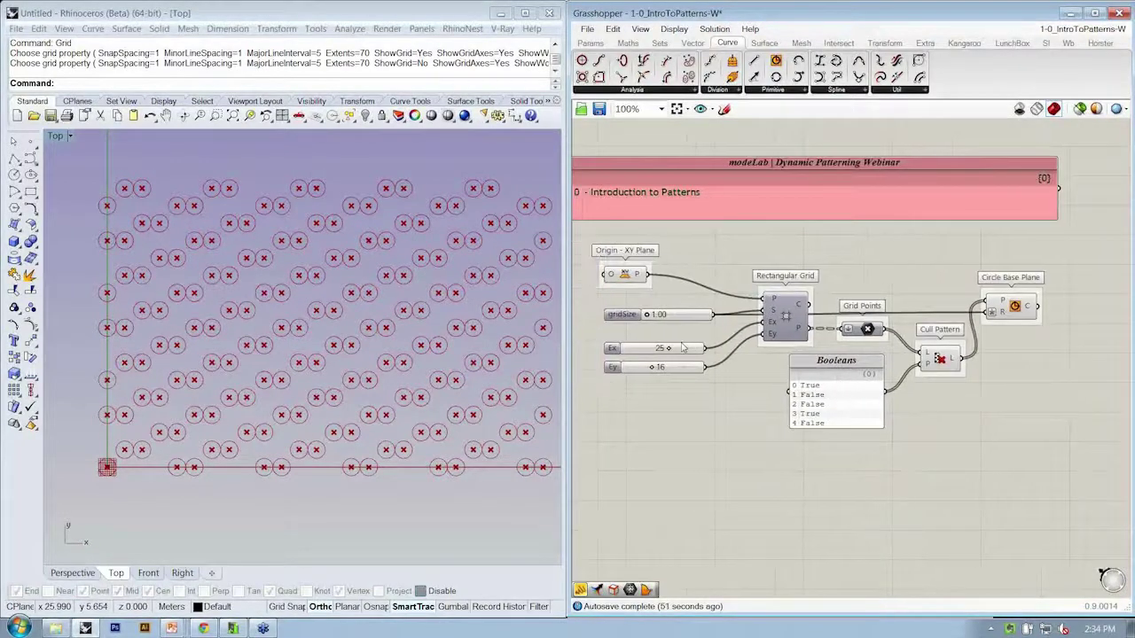
drag(669, 348, 649, 368)
- Delete the last two entries from the Booleans panel so its list is True, False, False
double_click(833, 400)
drag(745, 385, 682, 354)
key(Delete)
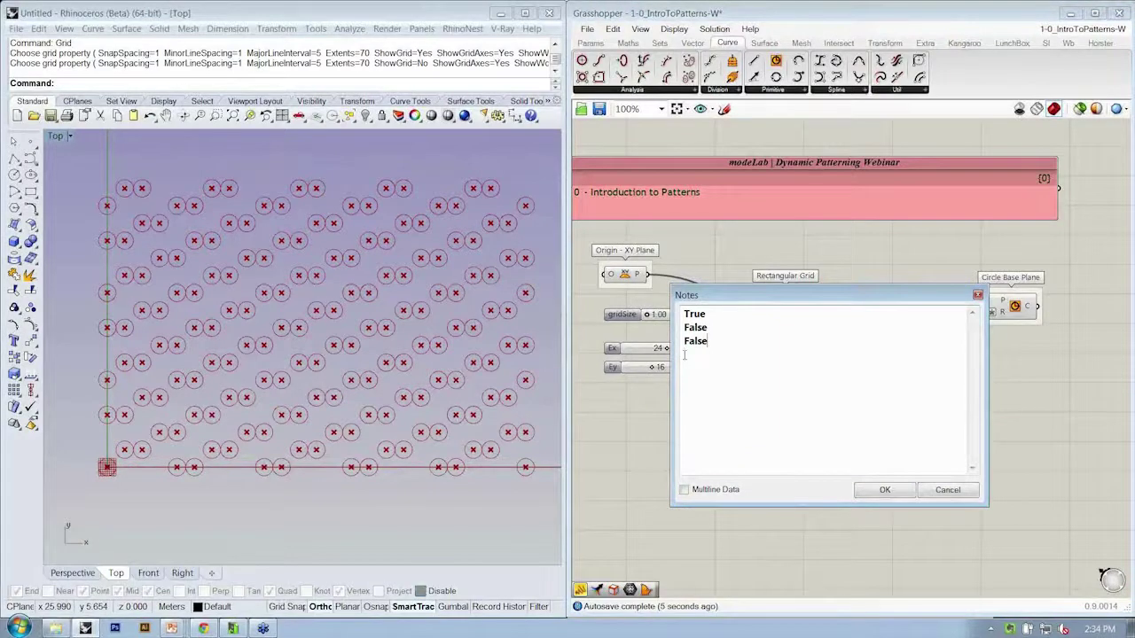
click(884, 489)
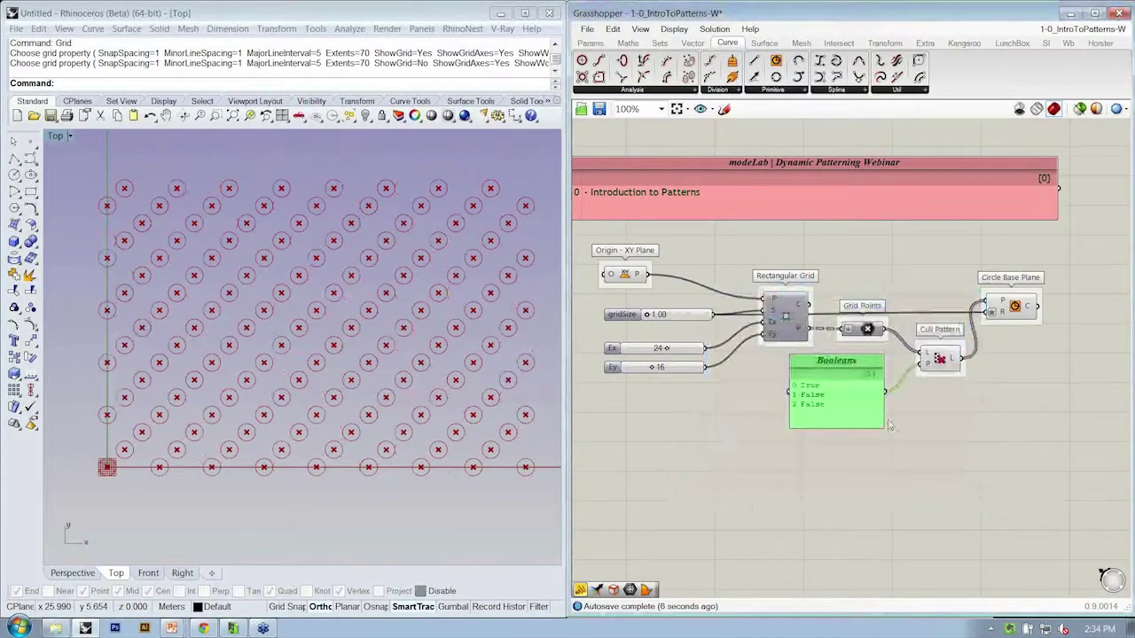
- Insert two True entries after the first False in the Booleans panel, making the list True, False, True, True, False
right_drag(859, 440, 869, 448)
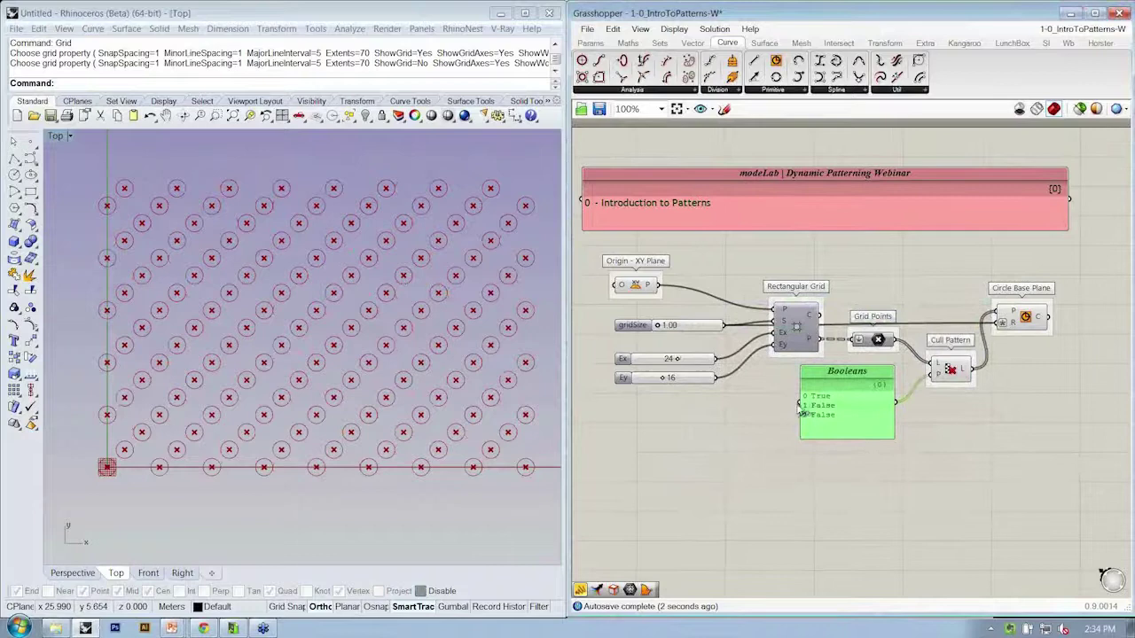
right_drag(821, 394, 834, 399)
scroll(831, 399, up, 2)
double_click(860, 421)
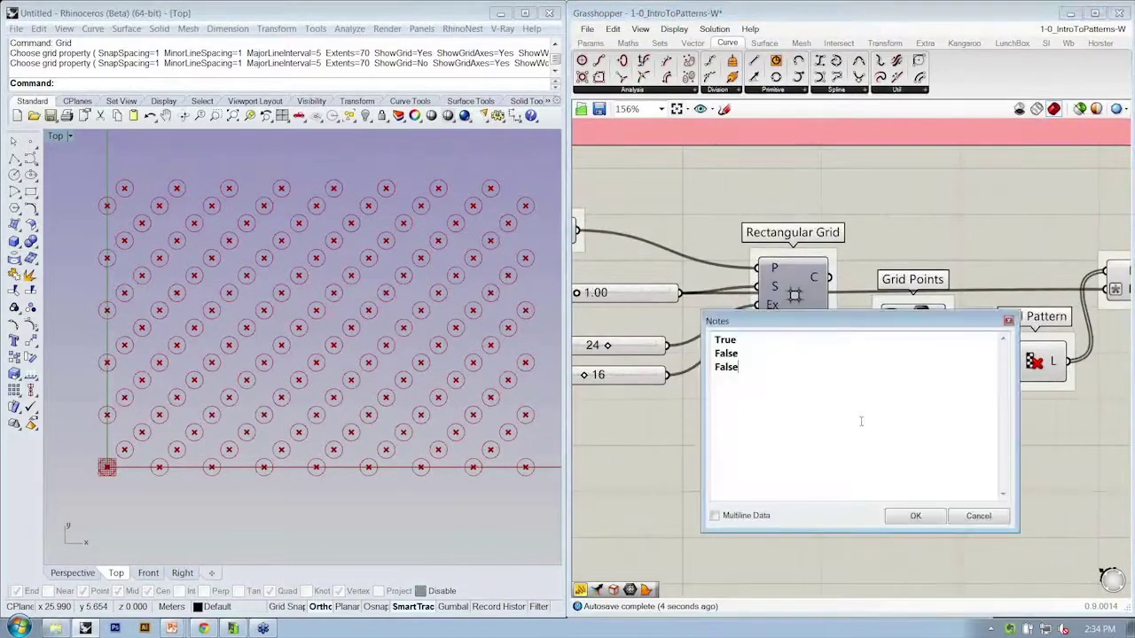
click(755, 355)
key(Return)
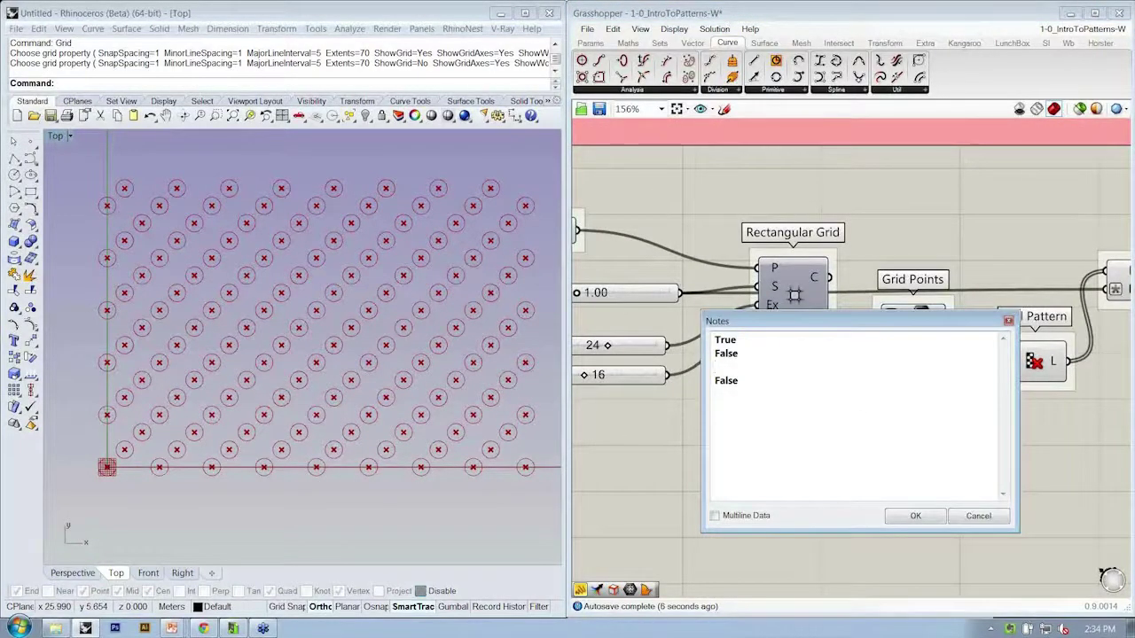
text(Treu)
key(BackSpace)
key(BackSpace)
text(eu)
key(BackSpace)
key(BackSpace)
text(ue)
key(Return)
text(TGue)
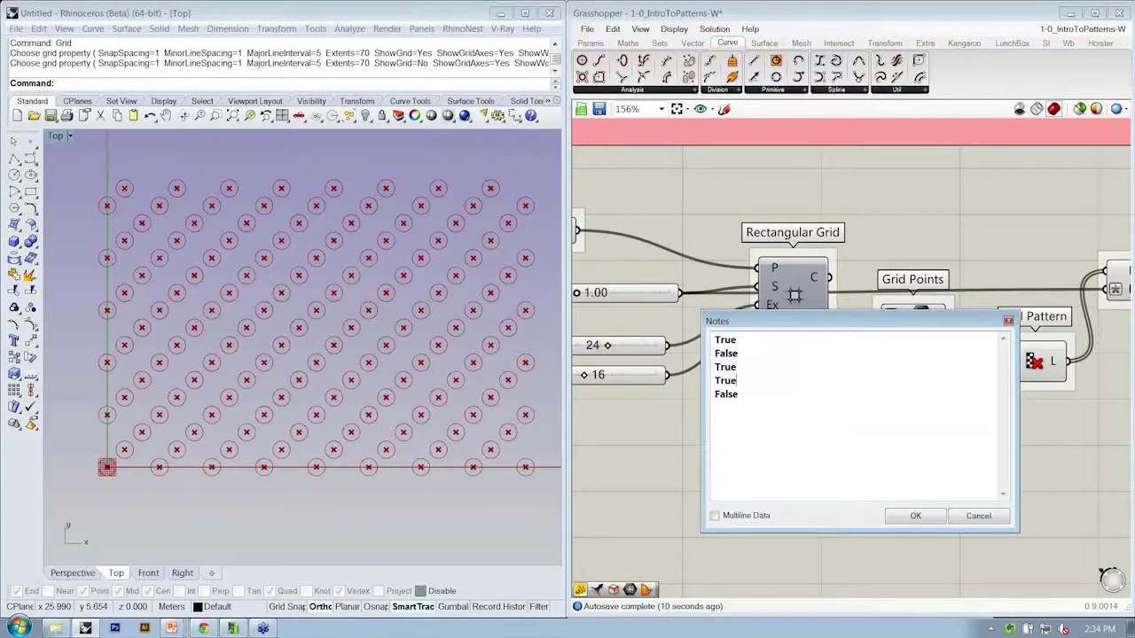
click(900, 521)
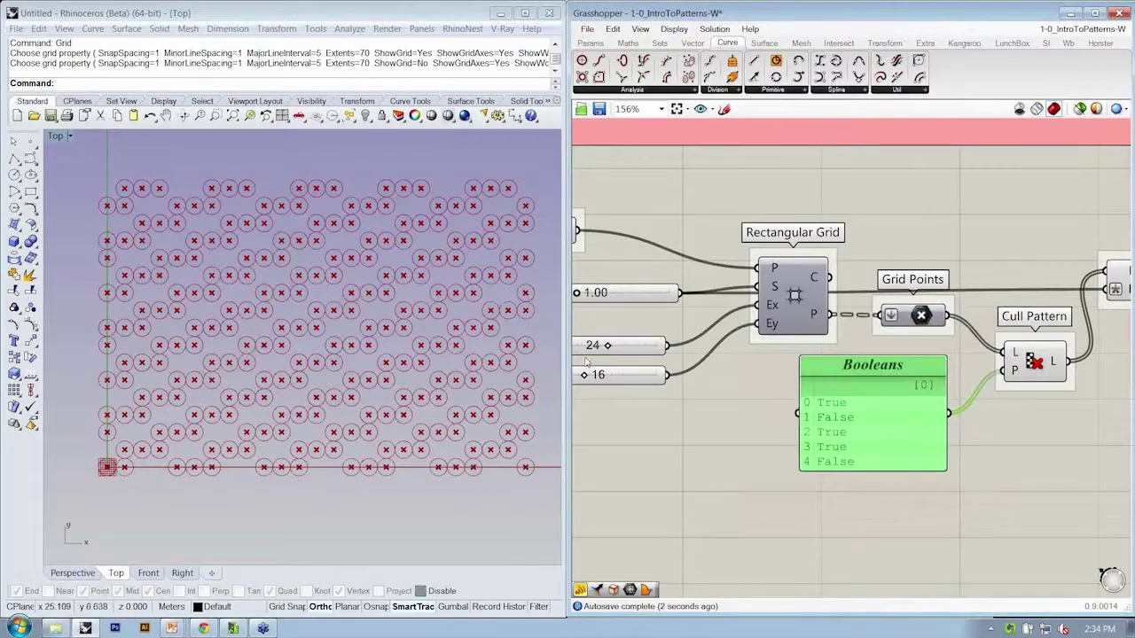
- Set the Ey slider feeding the Rectangular Grid to 15
right_drag(582, 379, 634, 379)
drag(634, 379, 632, 379)
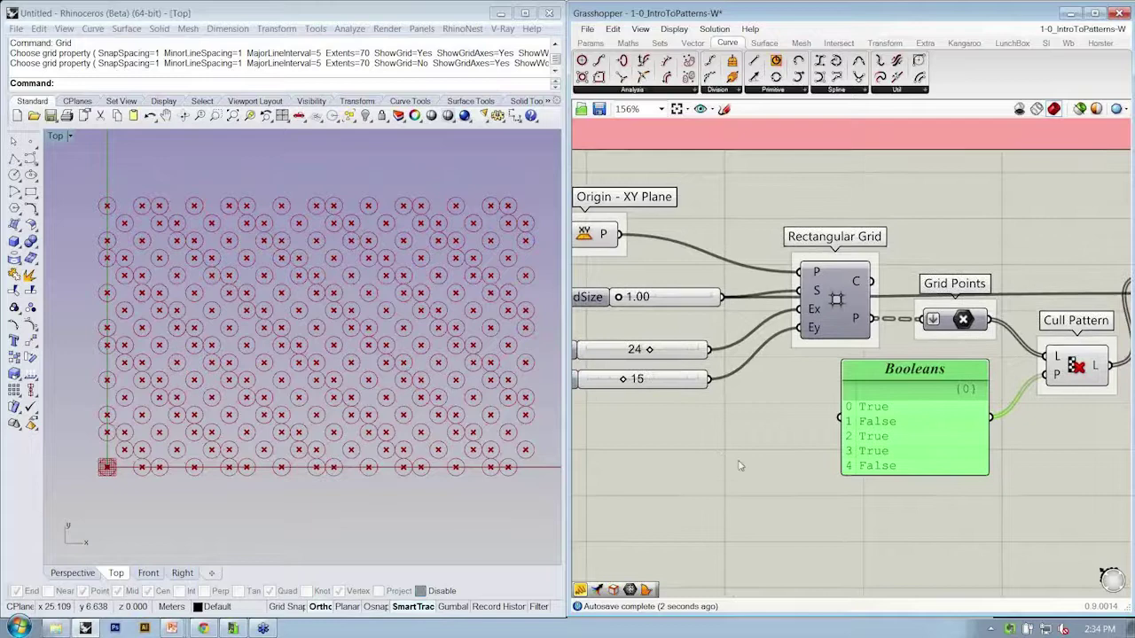
right_drag(867, 445, 798, 457)
scroll(864, 434, down, 3)
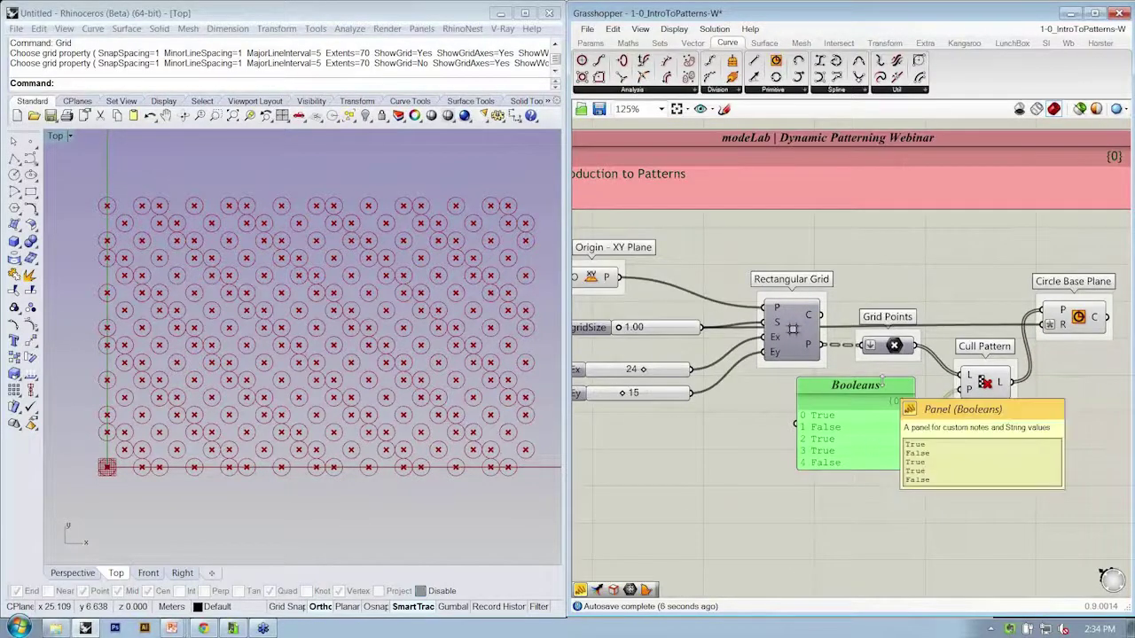
- Examine the Grid Points parameter, its connections to the Rectangular Grid and Cull Pattern, and the Booleans list beside it
scroll(878, 383, up, 3)
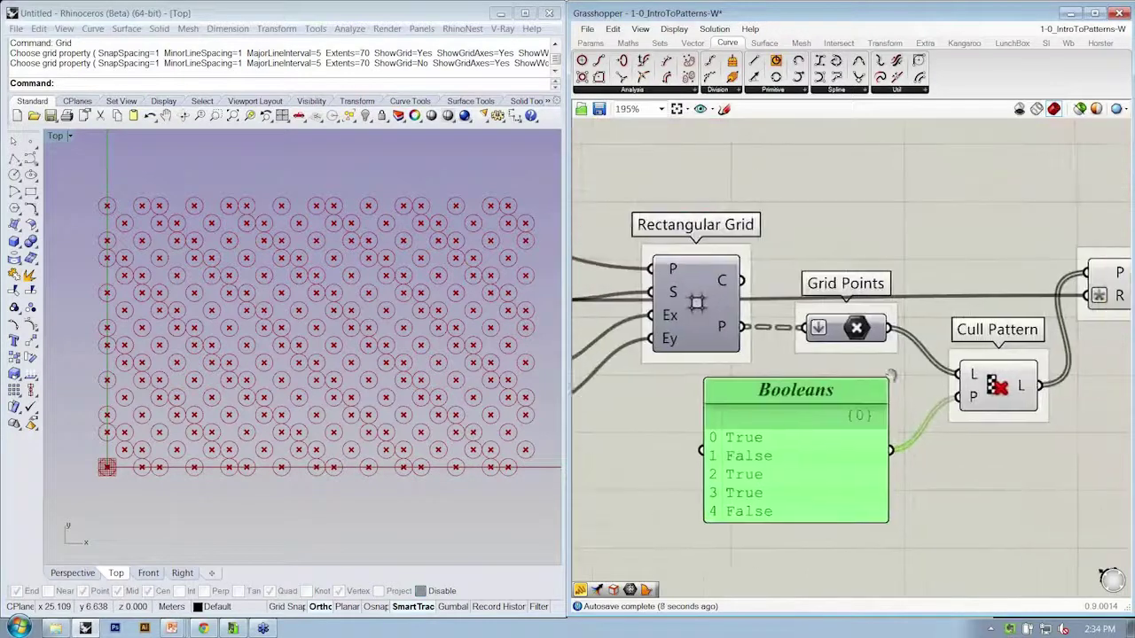
scroll(825, 381, up, 2)
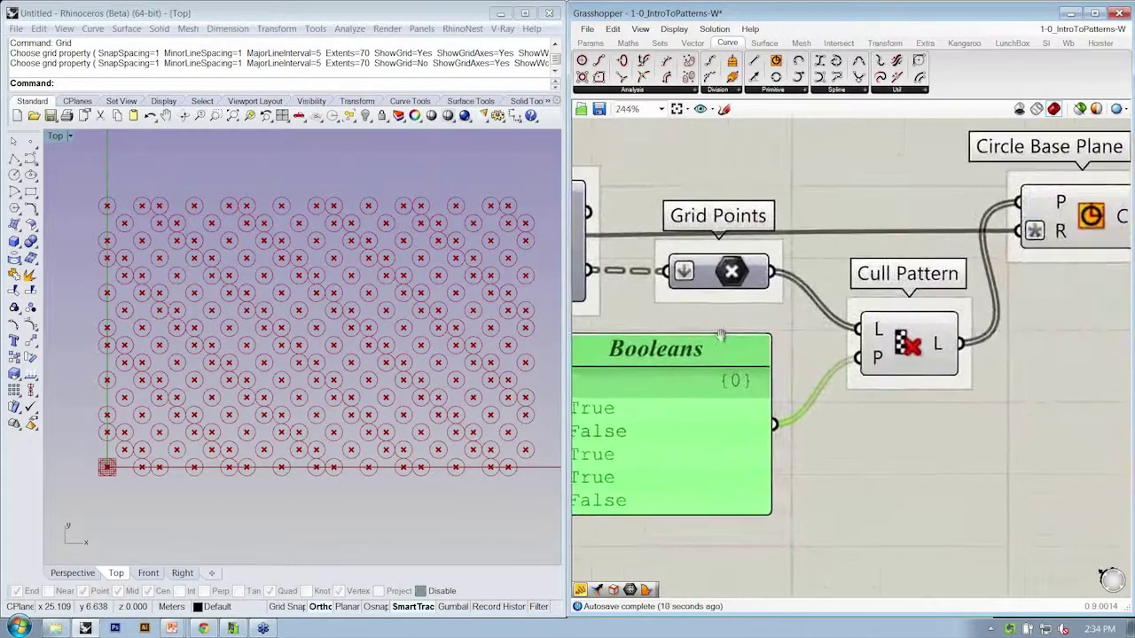
click(691, 245)
right_drag(692, 245, 742, 274)
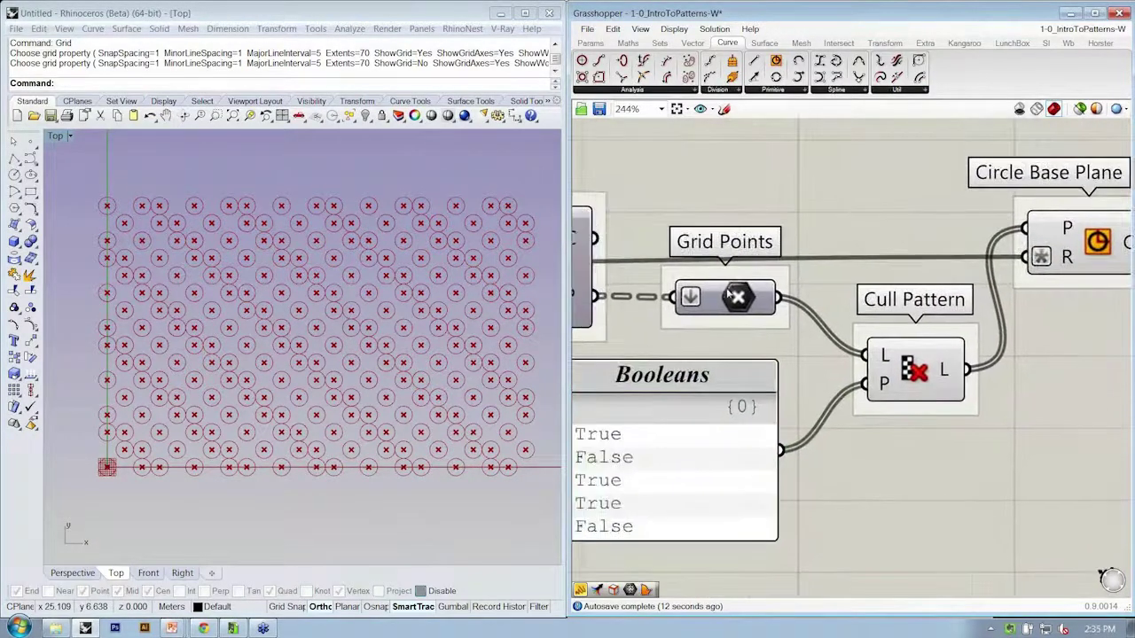
click(732, 296)
drag(732, 296, 734, 296)
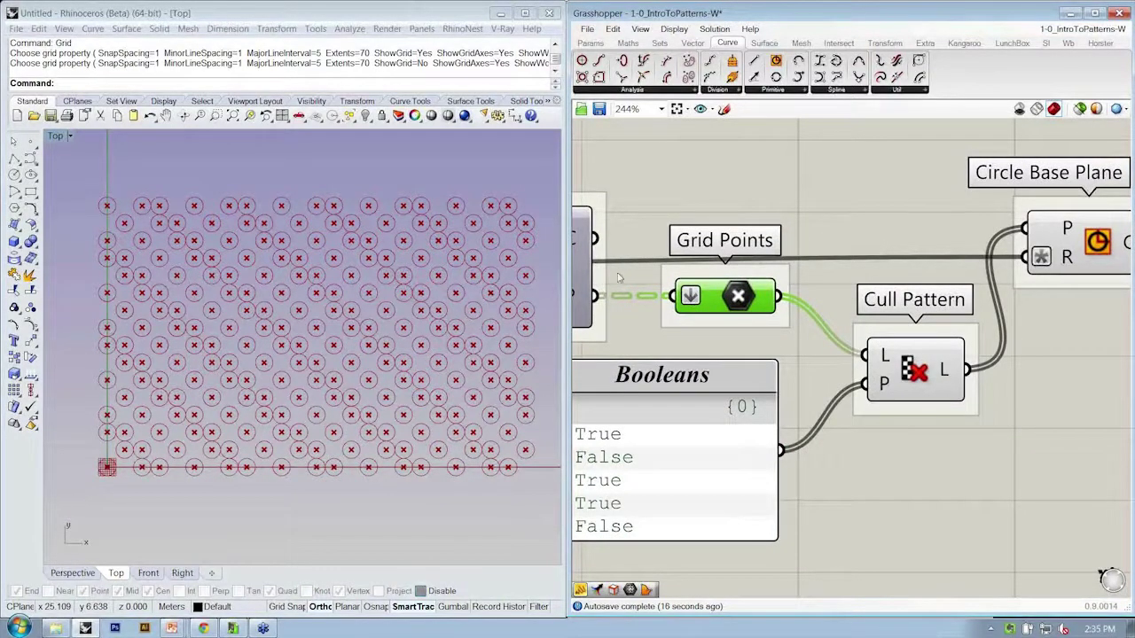
click(748, 188)
right_drag(748, 188, 849, 207)
mouse_move(676, 313)
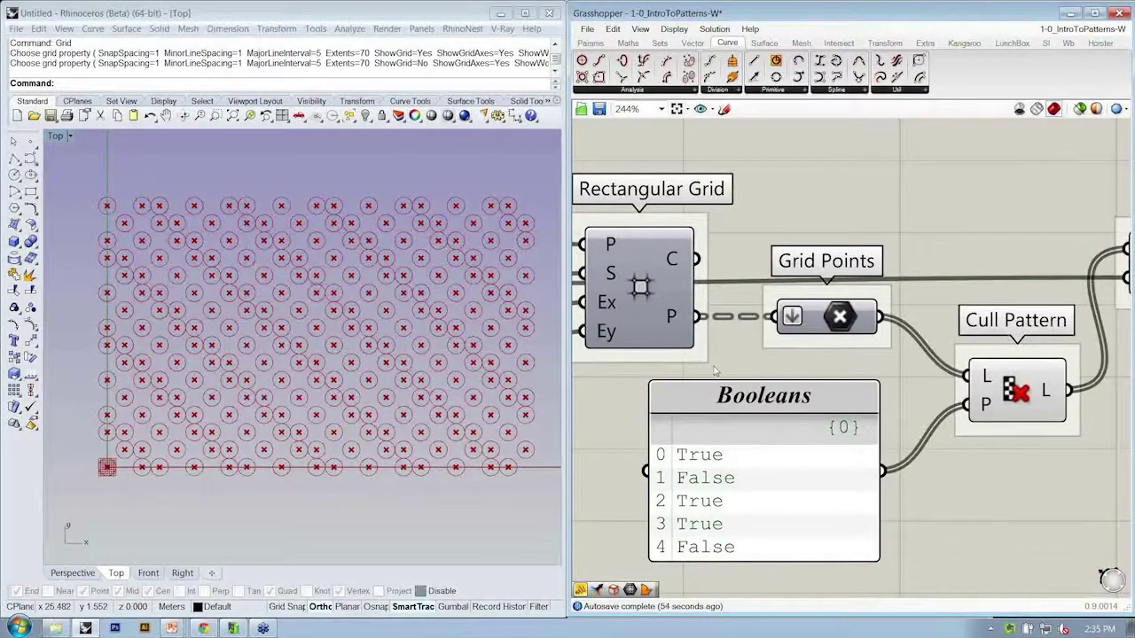
- Turn Flatten off and back on for the Grid Points parameter to compare the culled patterns
right_click(812, 321)
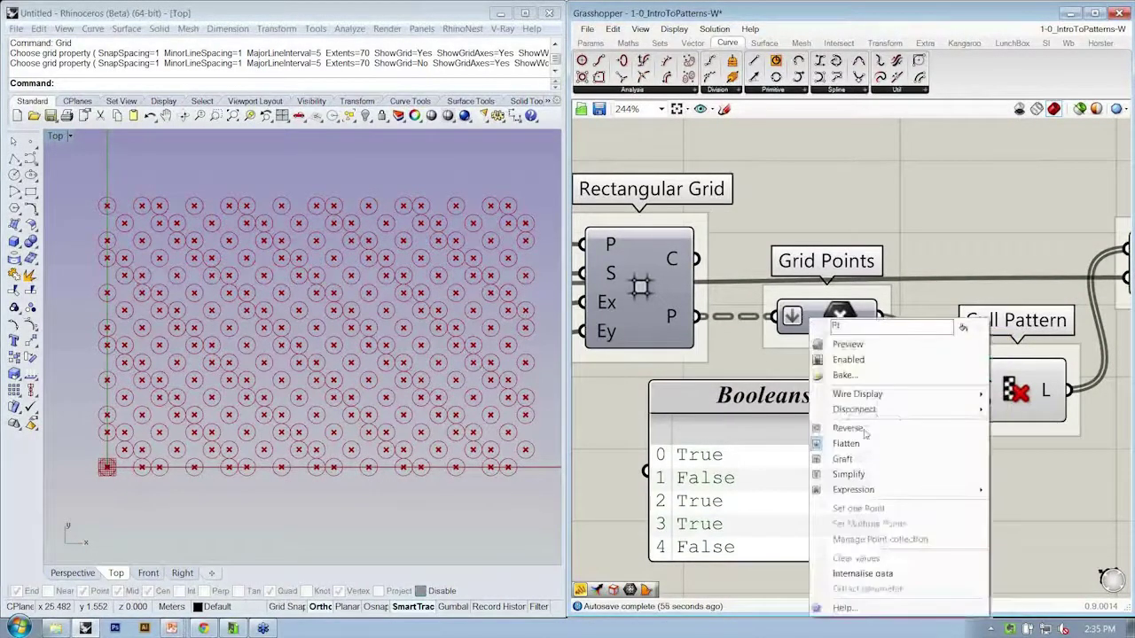
click(869, 445)
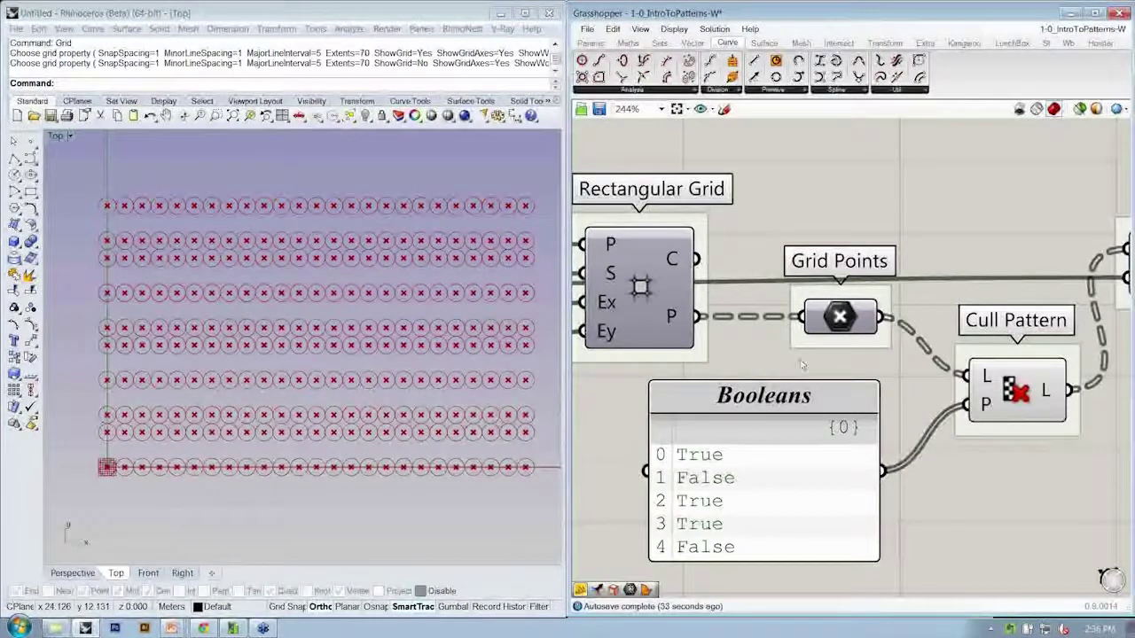
right_click(834, 316)
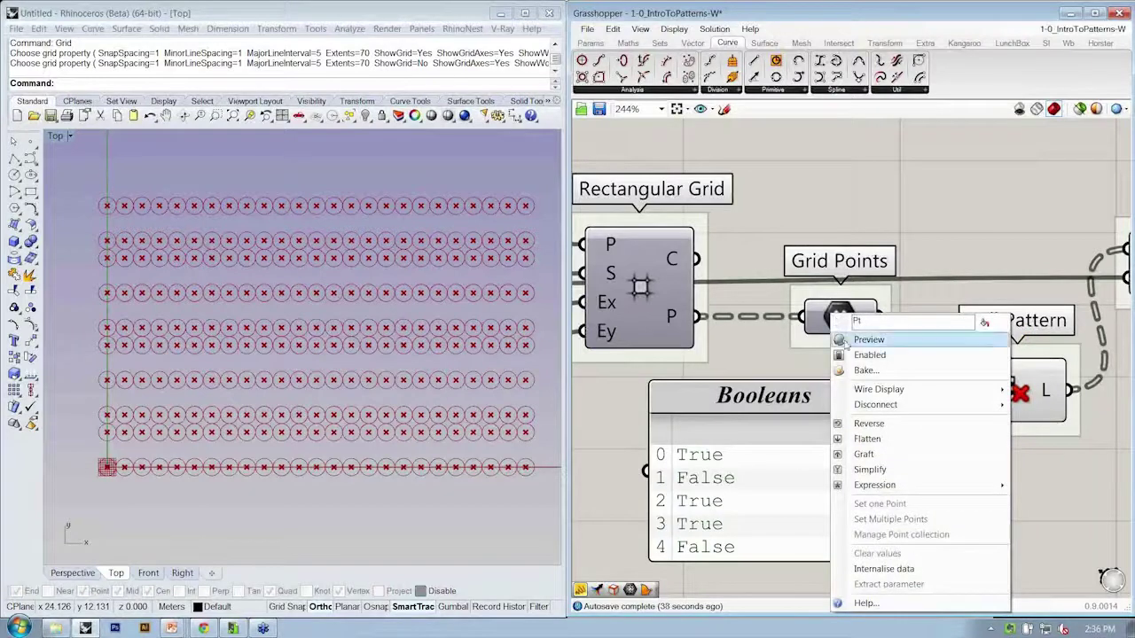
click(860, 438)
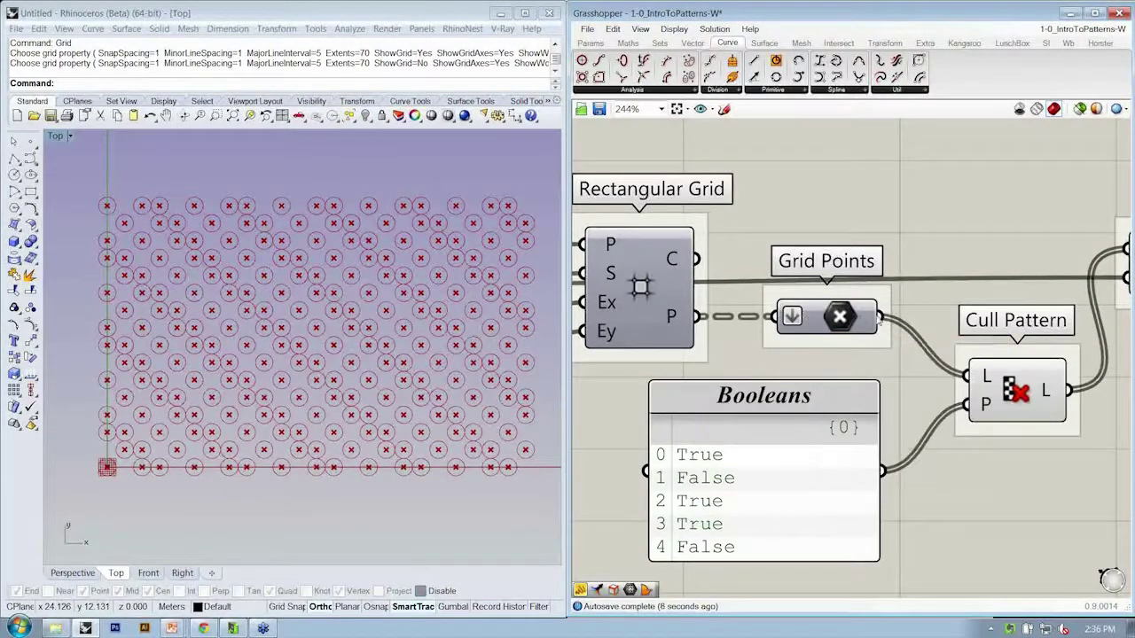
mouse_move(866, 314)
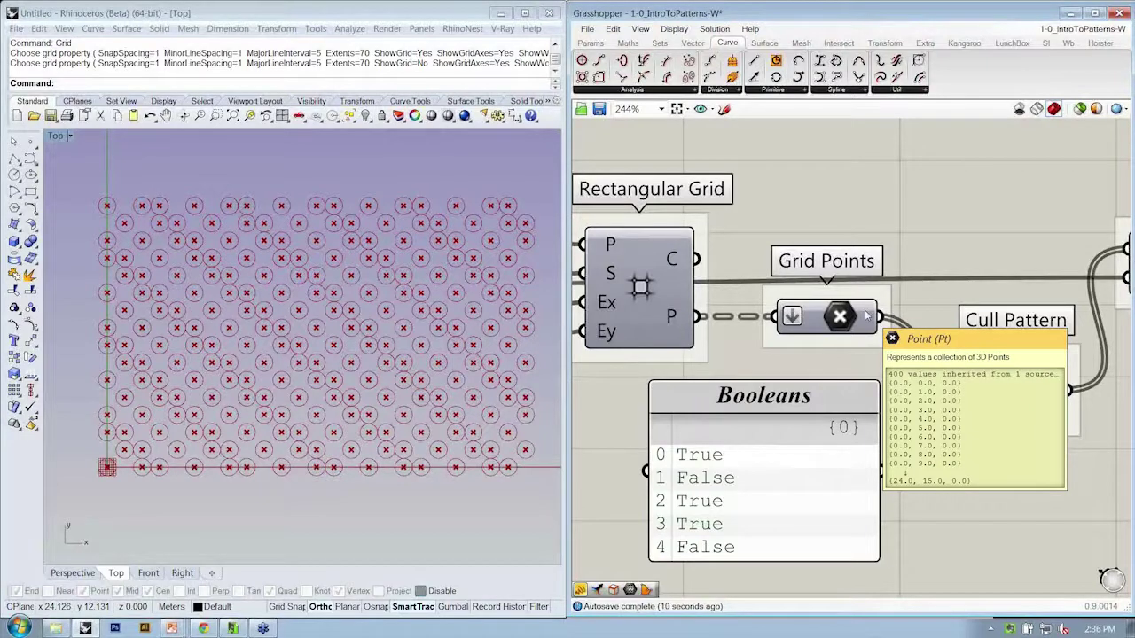
- Review the expression R/2 on the Circle component's R input and commit it without changes
right_drag(904, 332, 895, 273)
scroll(929, 315, down, 2)
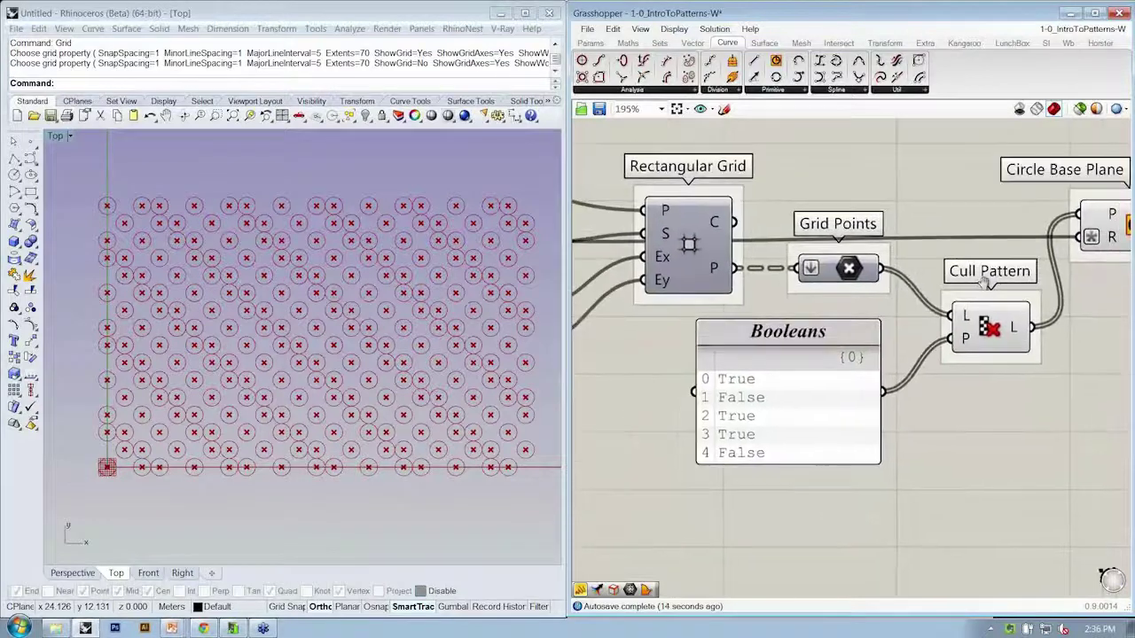
right_drag(1059, 311, 1051, 306)
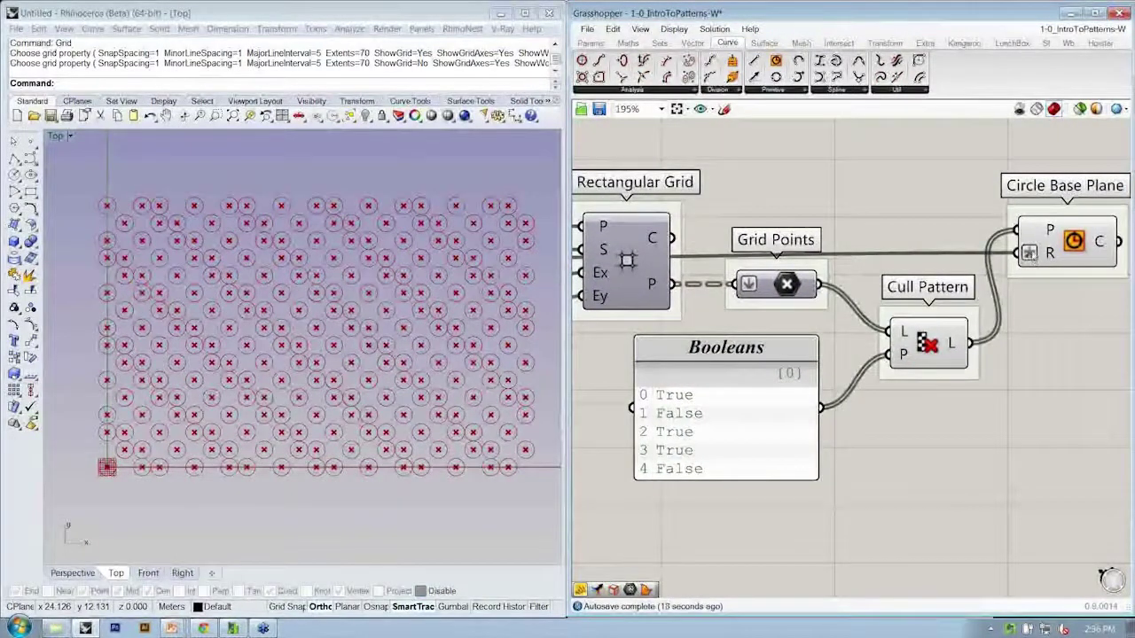
mouse_move(1029, 253)
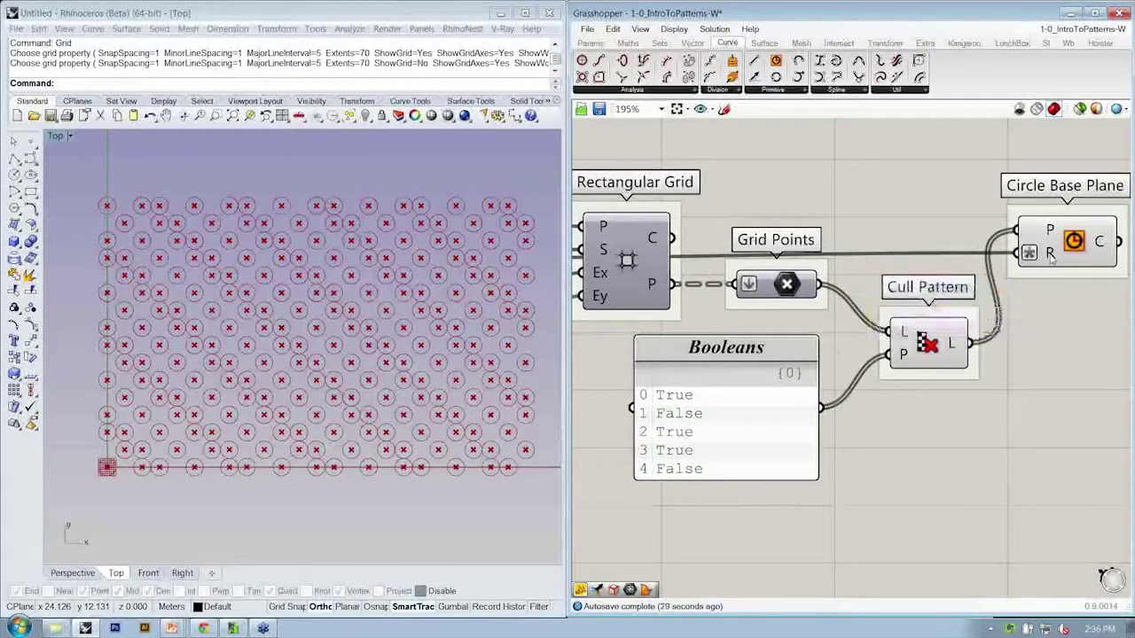
scroll(1049, 256, up, 3)
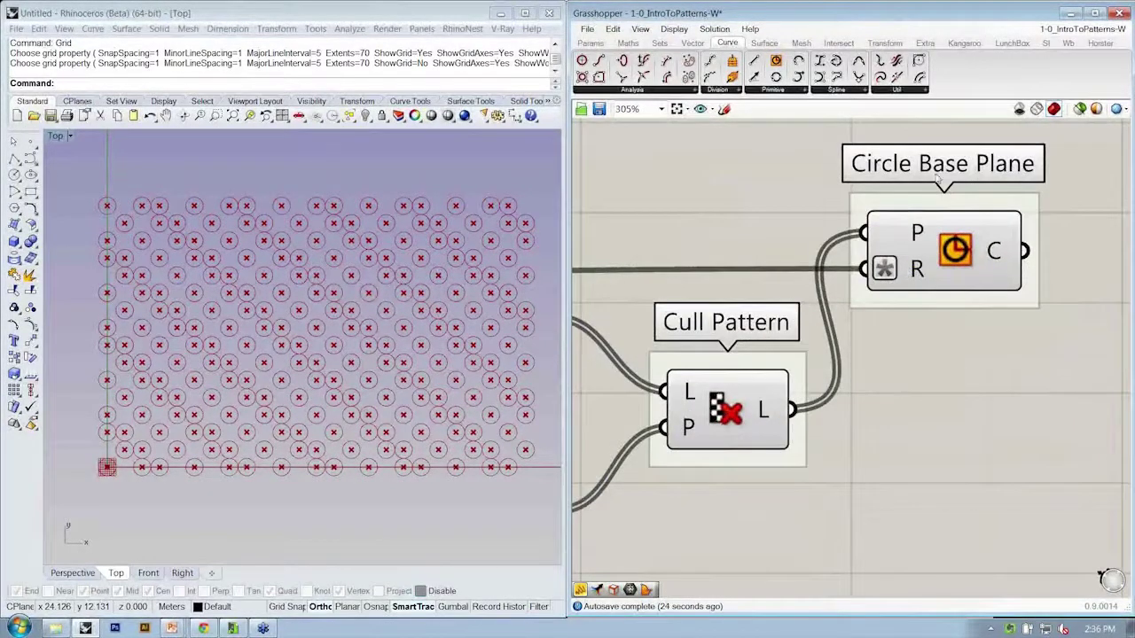
right_click(922, 274)
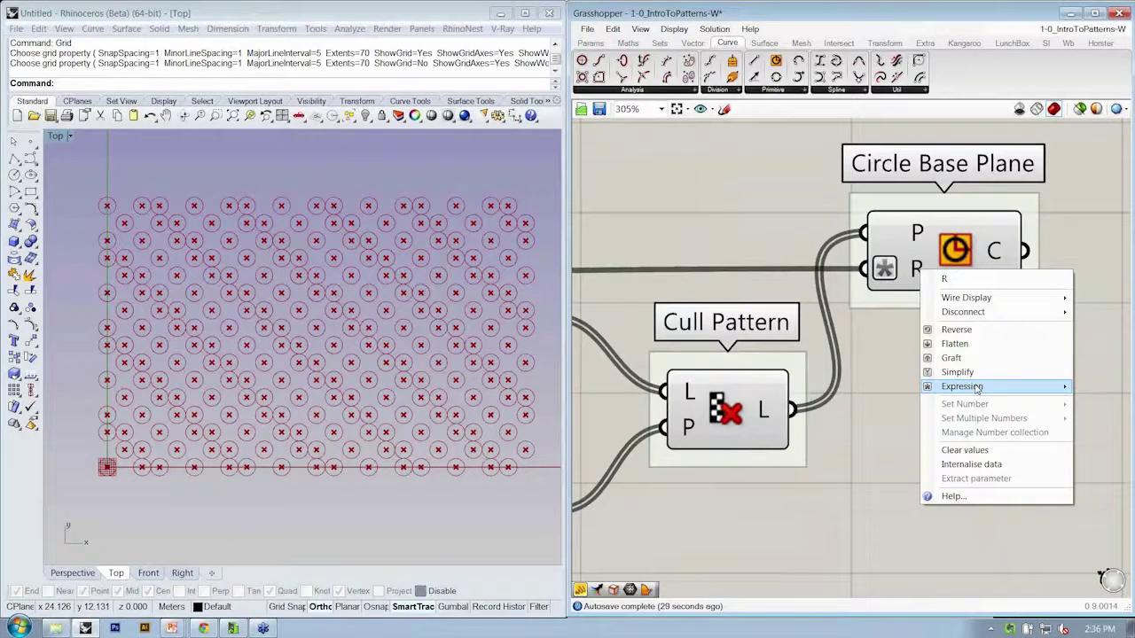
right_drag(917, 277, 725, 266)
right_click(725, 266)
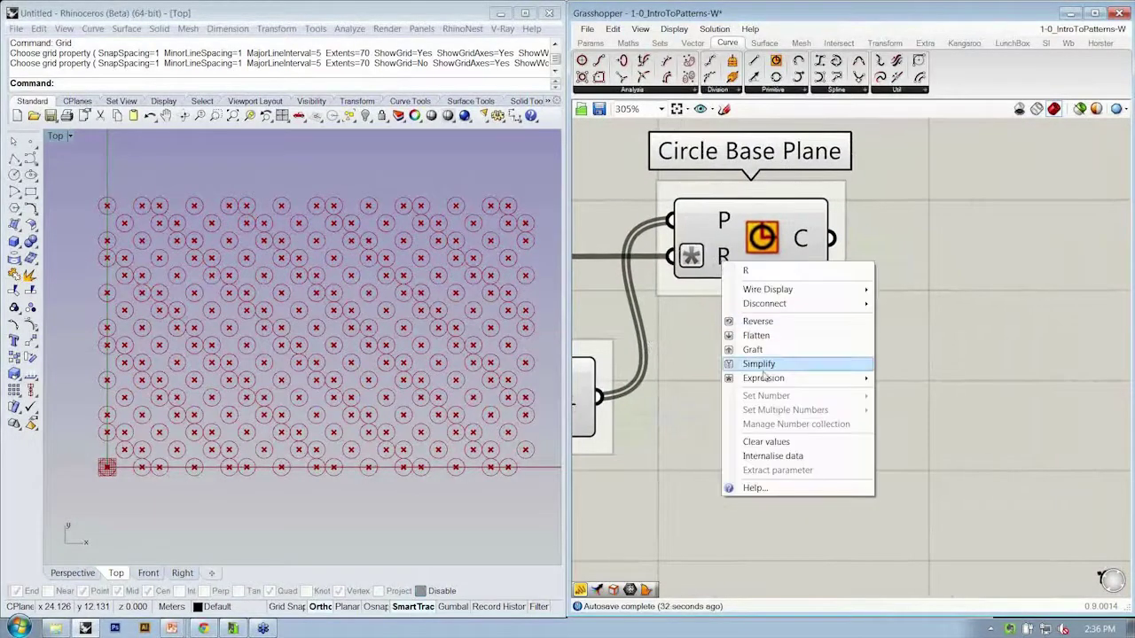
mouse_move(764, 377)
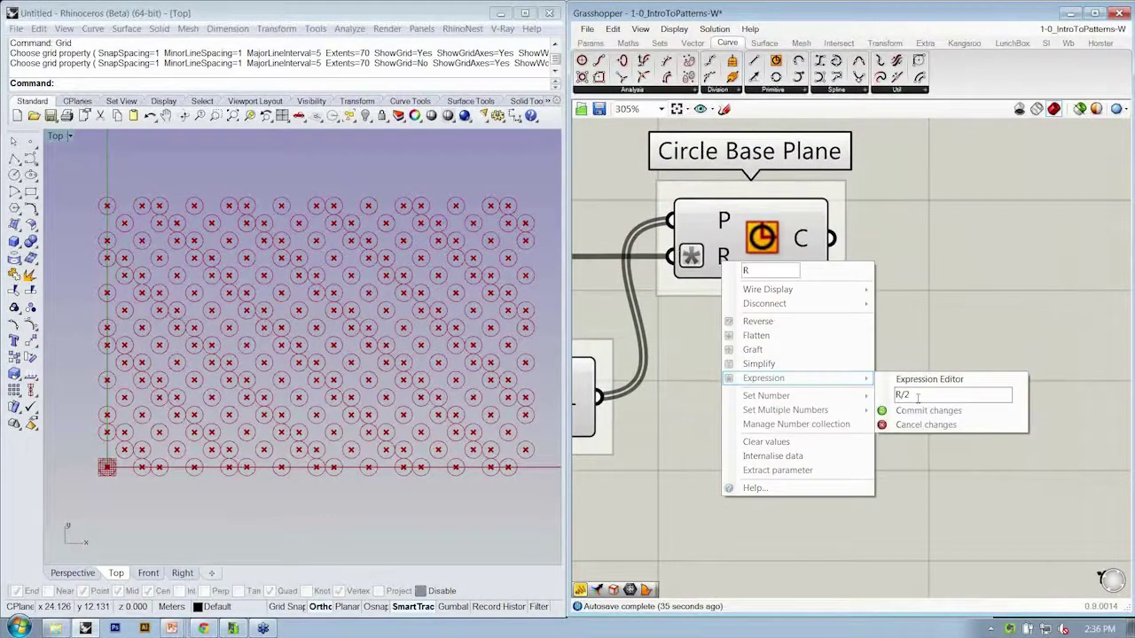
click(917, 397)
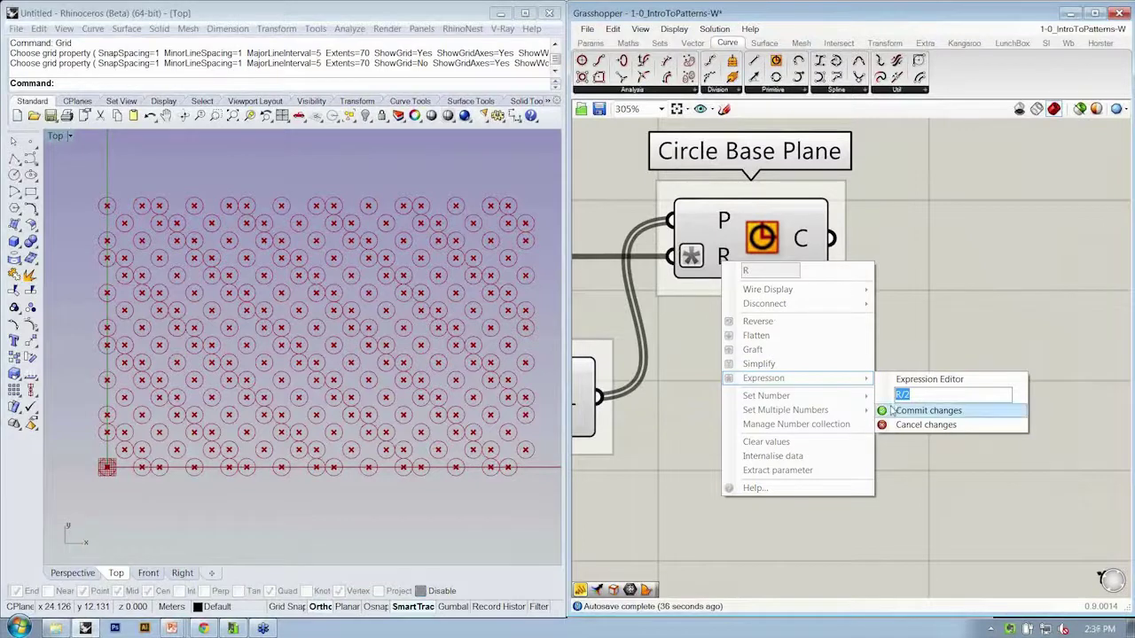
click(913, 411)
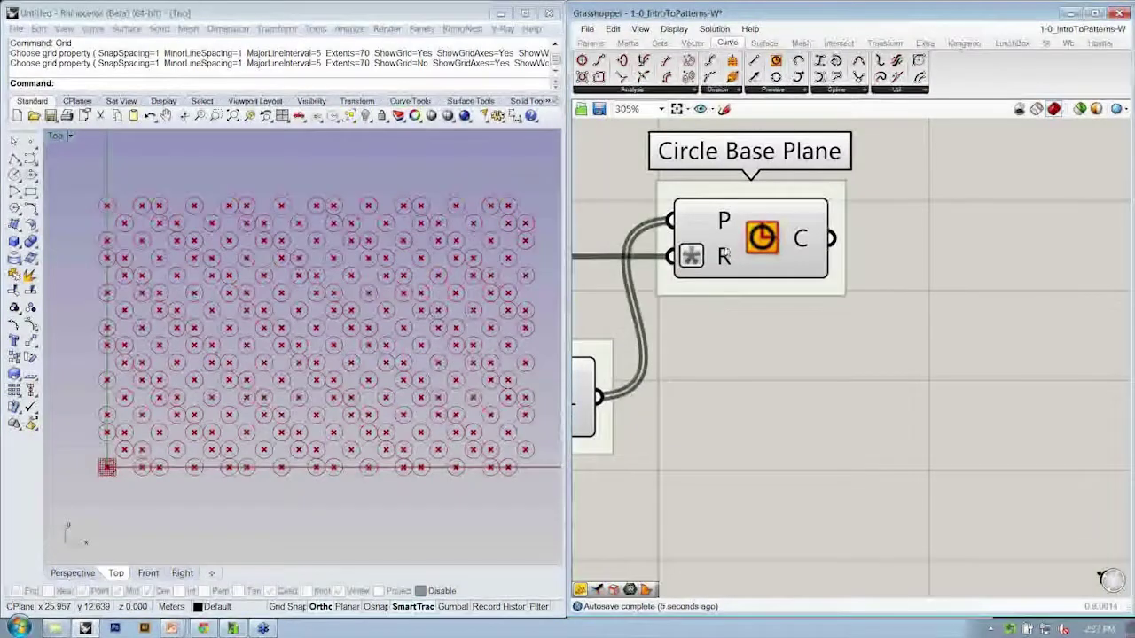
- Remove and restore the line break between the first two entries of the Booleans panel, and accept the notes
scroll(716, 293, down, 2)
right_drag(717, 293, 949, 328)
scroll(903, 333, down, 1)
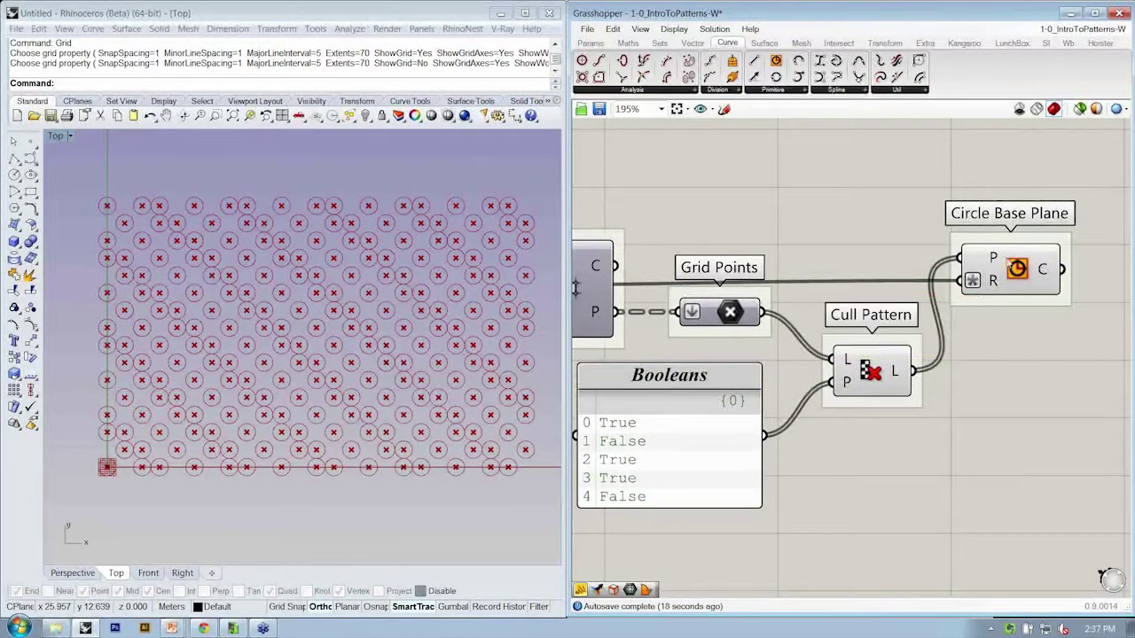
right_drag(861, 234, 874, 233)
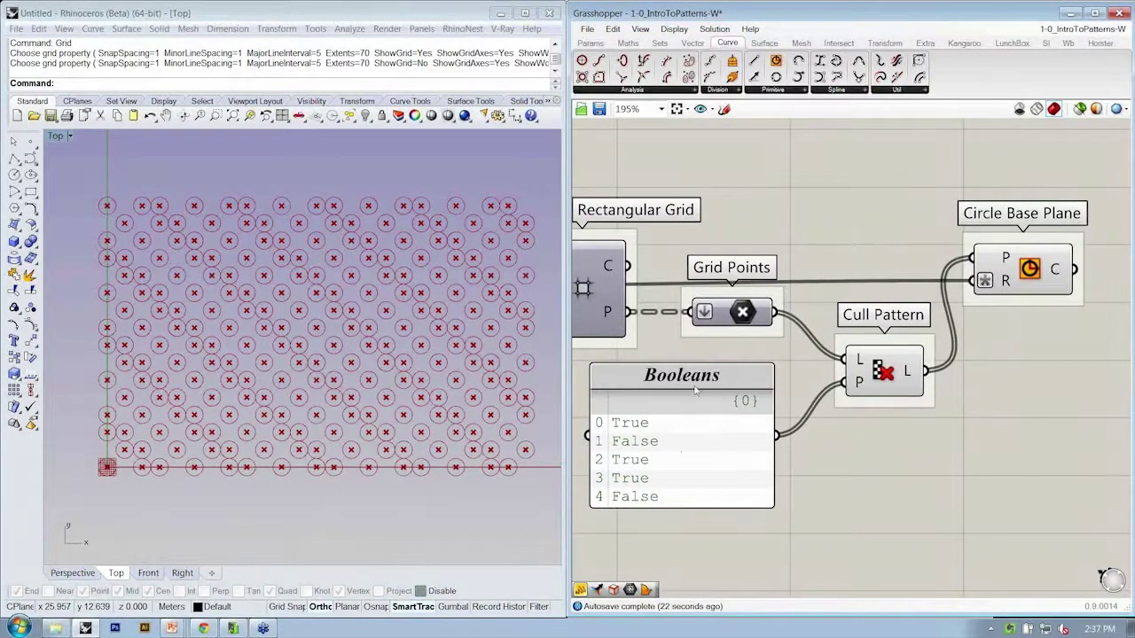
double_click(663, 471)
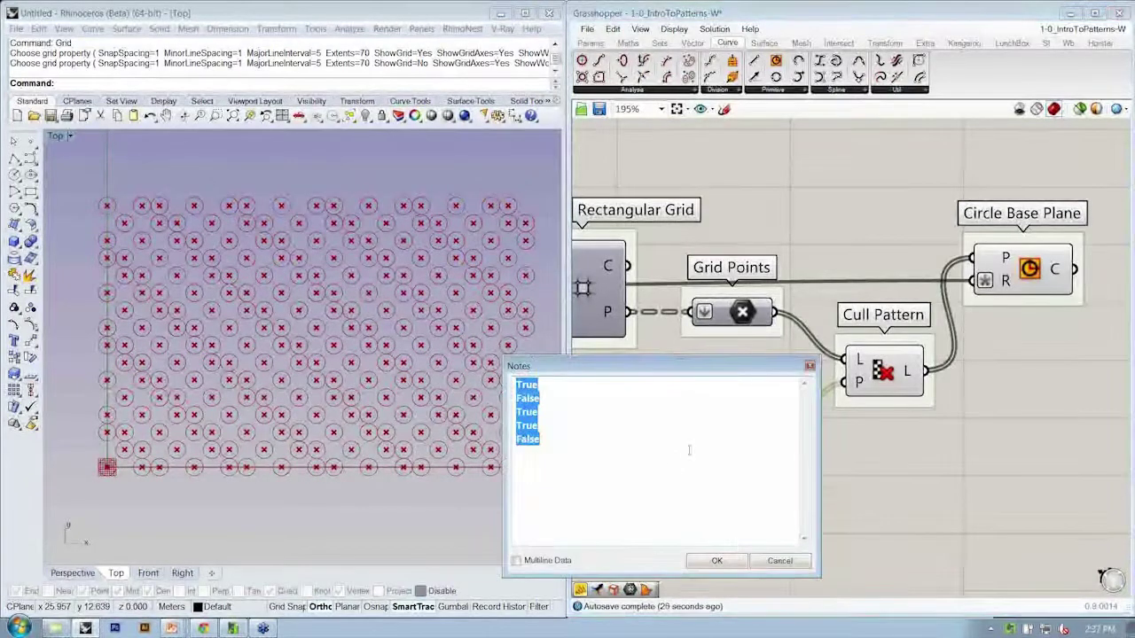
click(663, 388)
key(Delete)
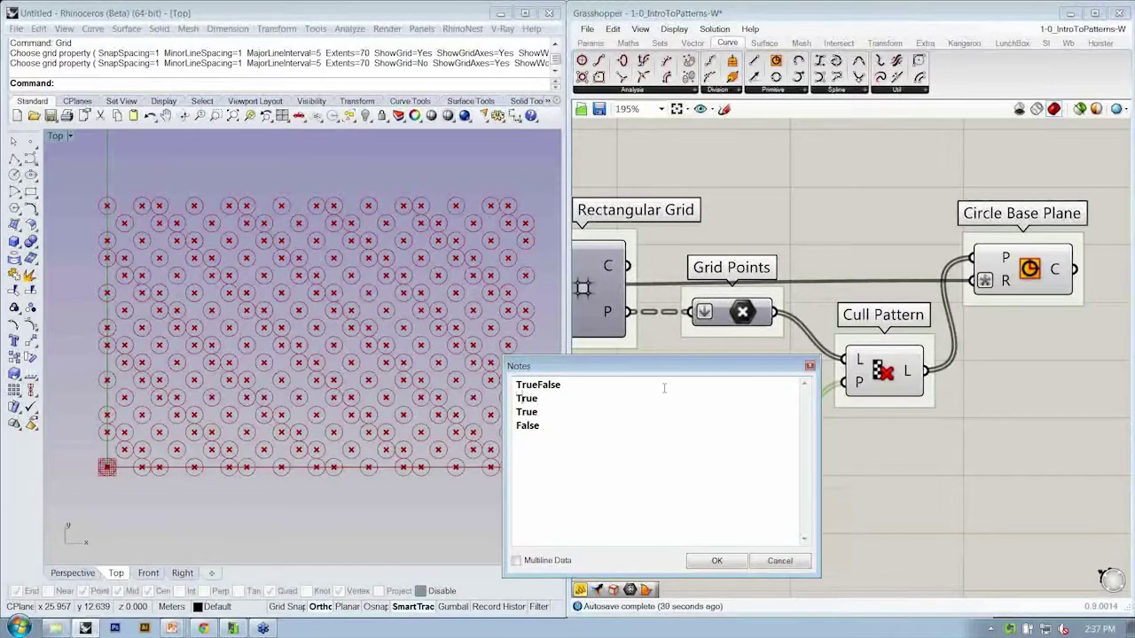
key(BackSpace)
key(Return)
key(Return)
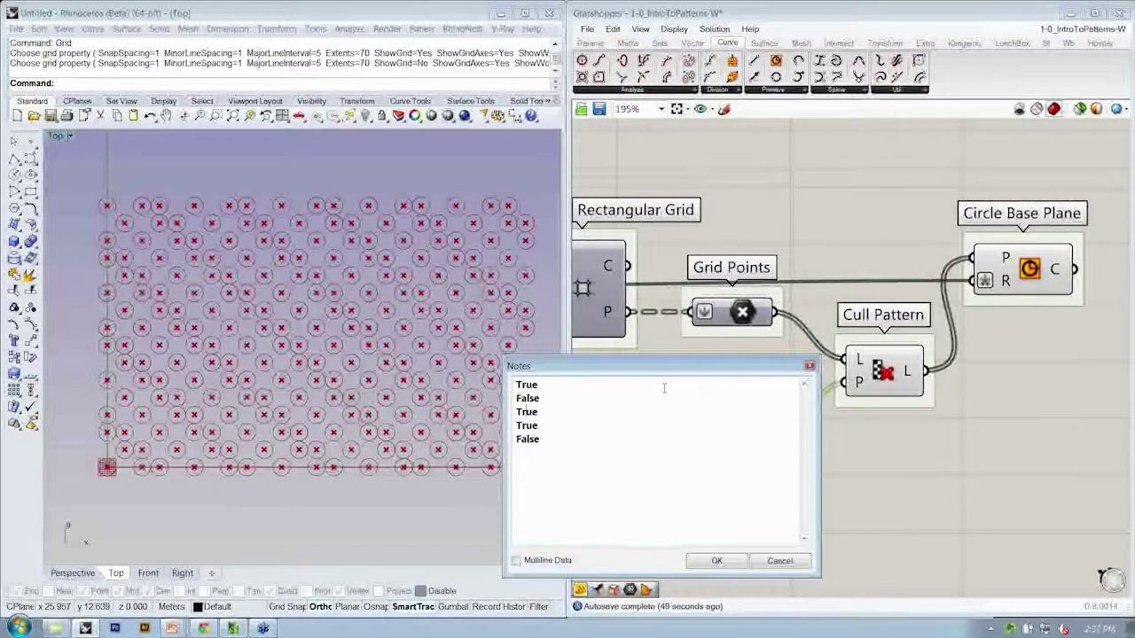
click(716, 560)
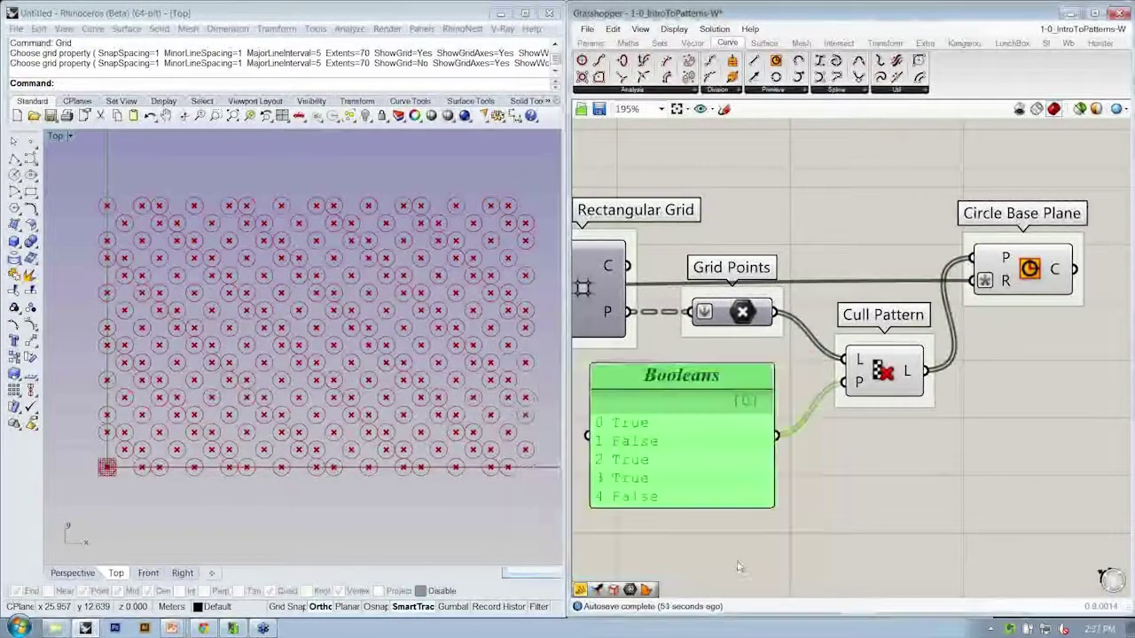
- Set the Ex slider feeding the Rectangular Grid to 21
scroll(956, 463, down, 4)
scroll(955, 463, down, 2)
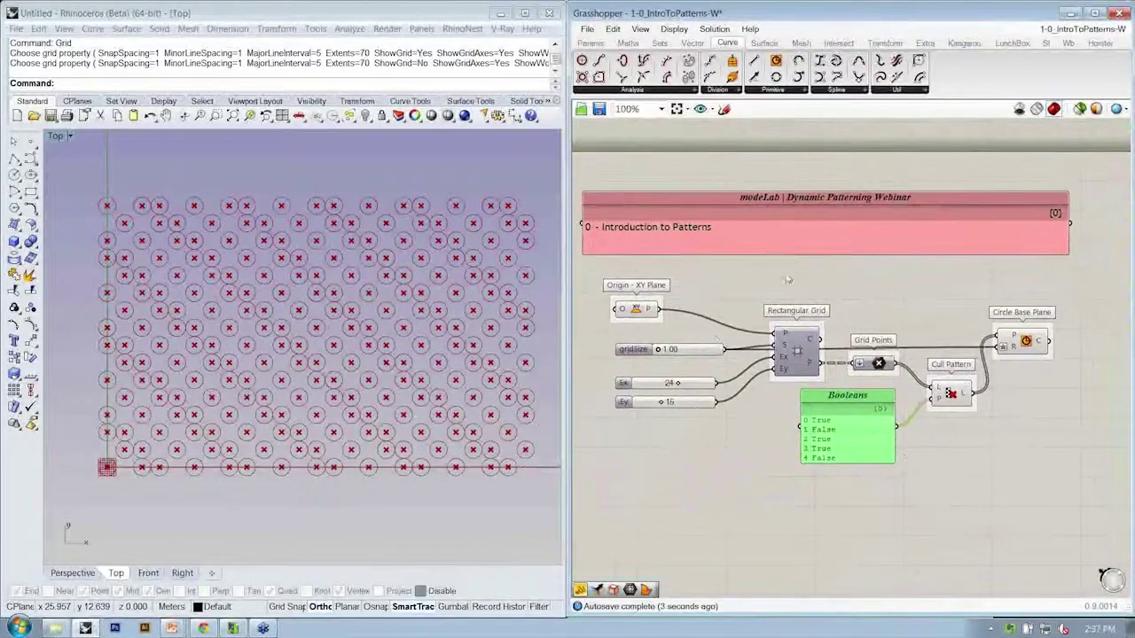
drag(677, 384, 660, 404)
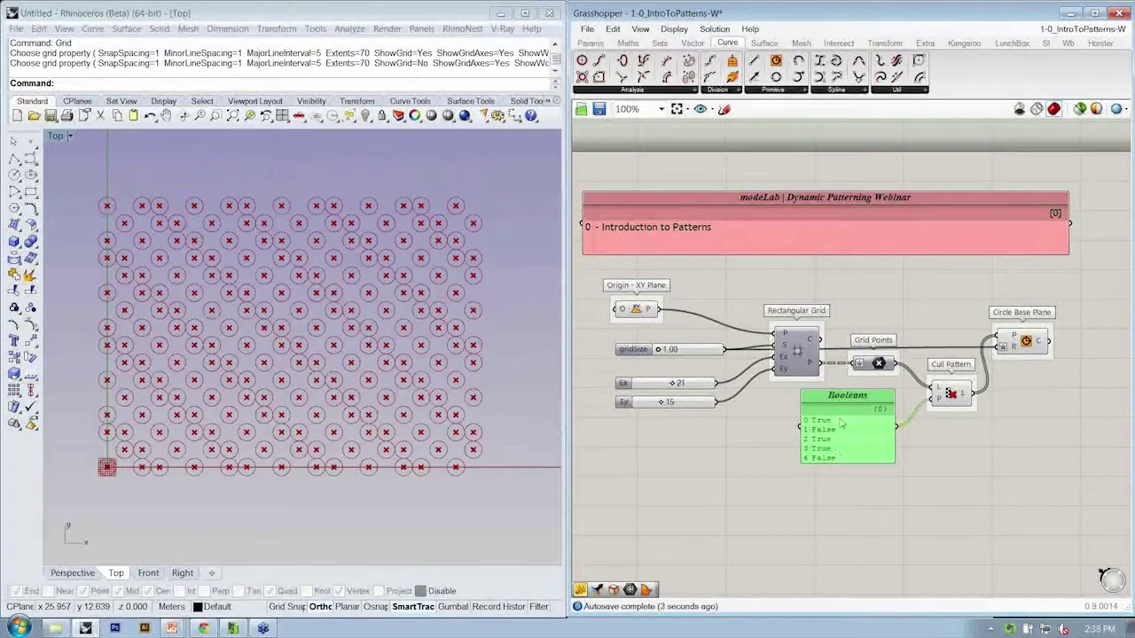
right_drag(854, 427, 863, 433)
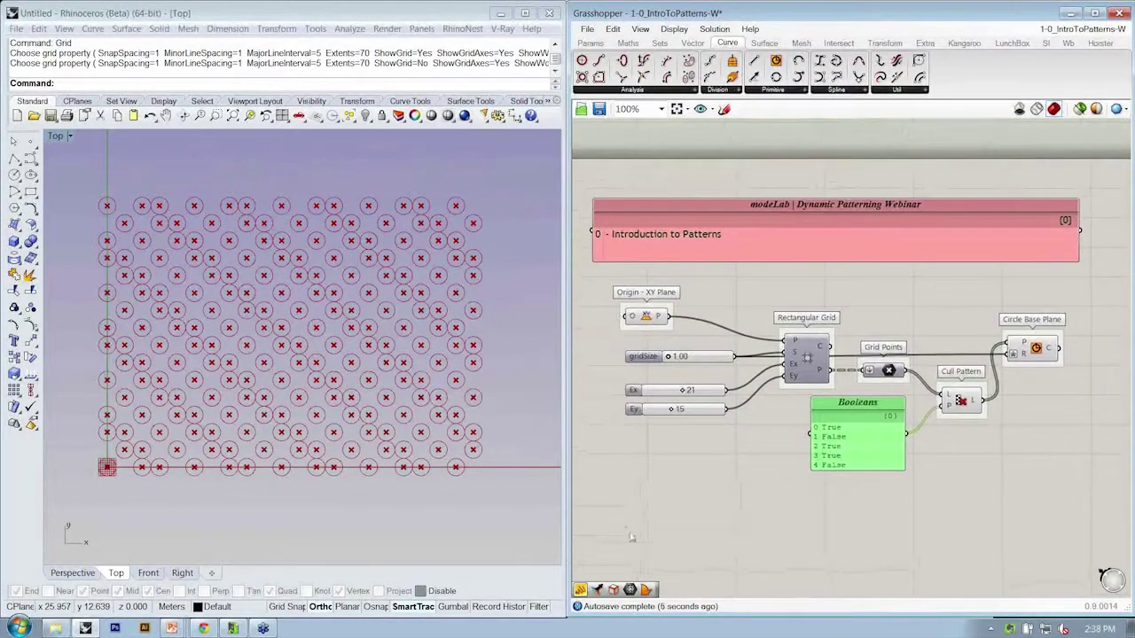
scroll(483, 474, up, 3)
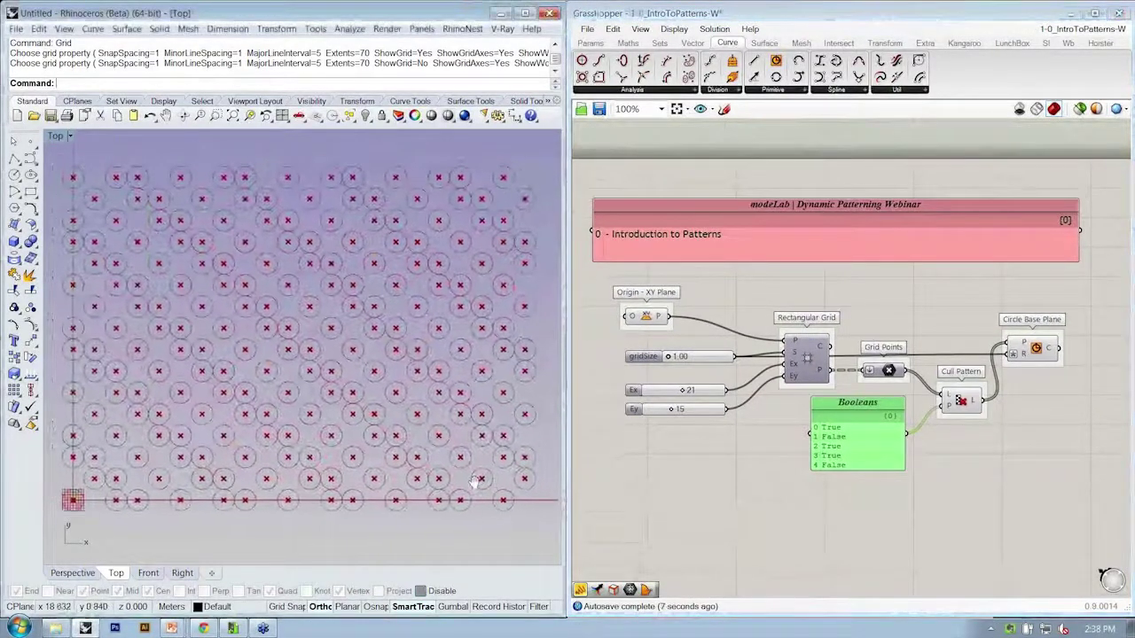
drag(918, 432, 906, 433)
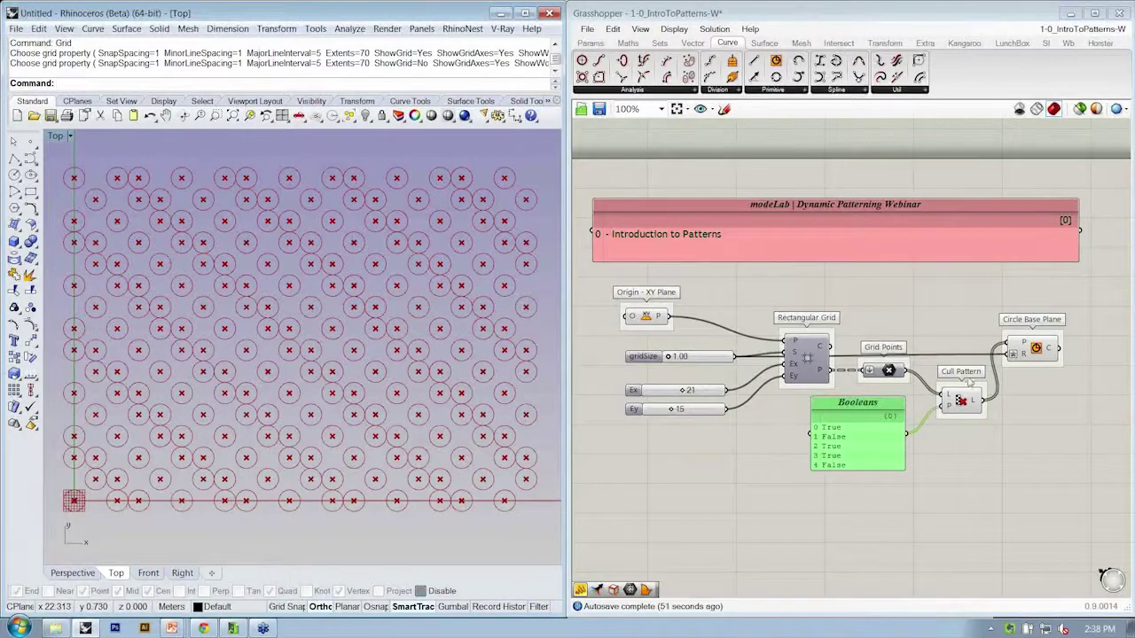
right_drag(930, 377, 909, 364)
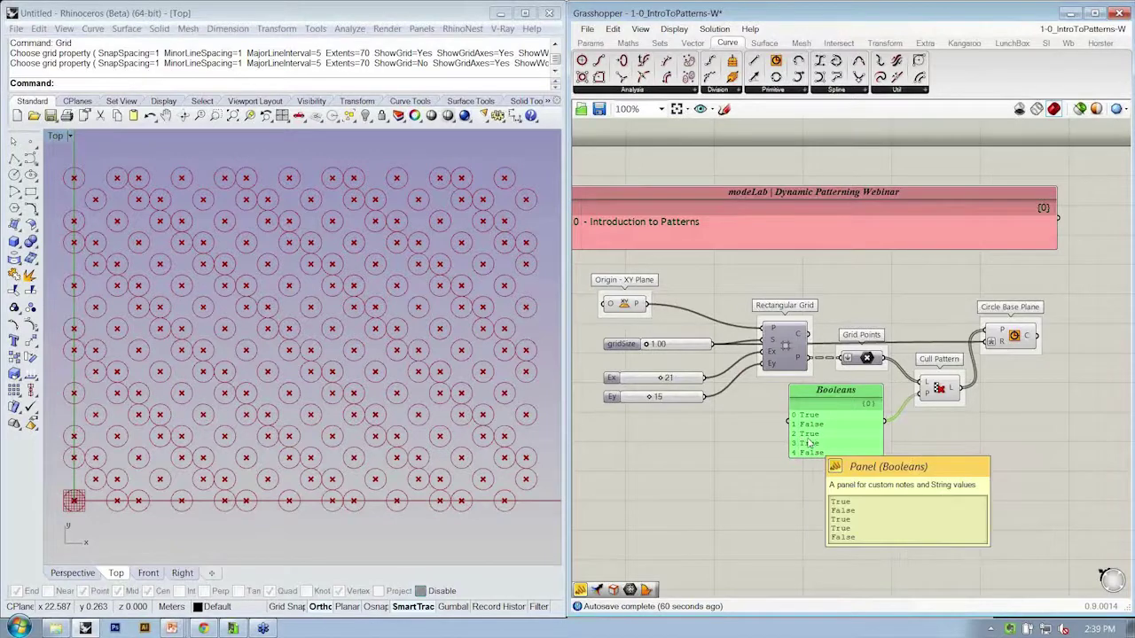
- Place an empty Boolean parameter directly below the Booleans panel
scroll(808, 443, up, 4)
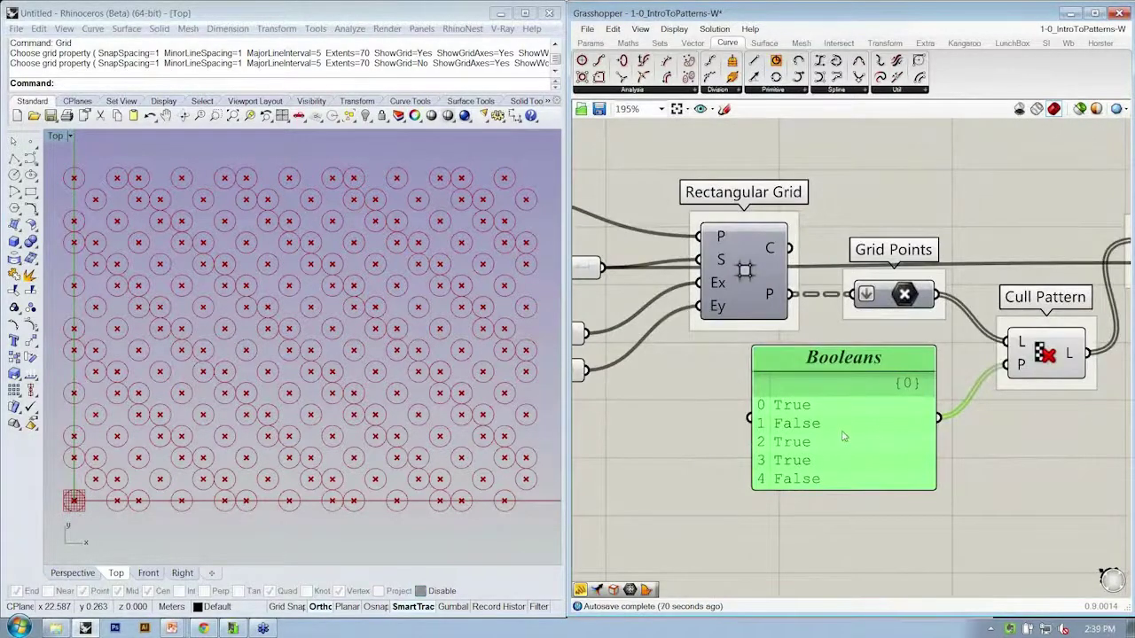
right_drag(838, 425, 816, 352)
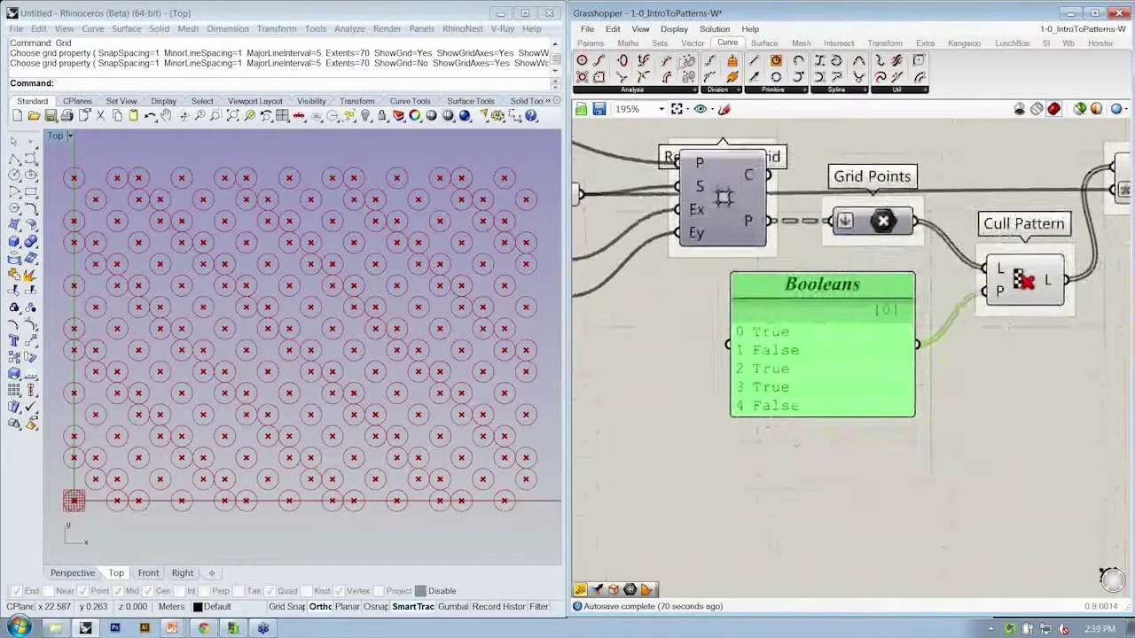
click(586, 30)
click(587, 29)
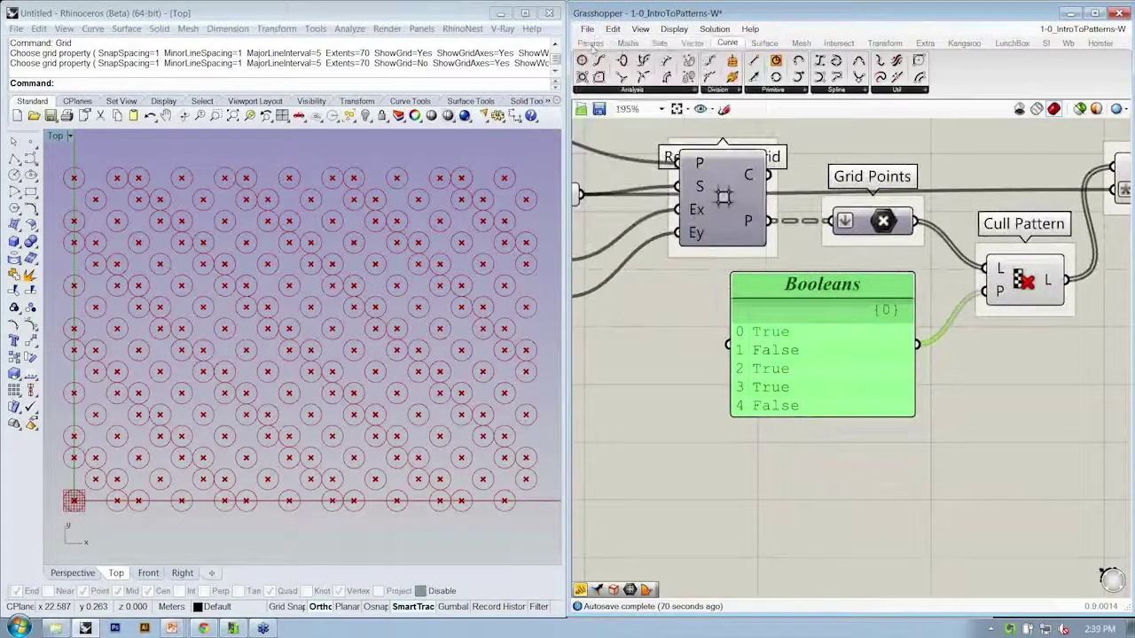
click(714, 90)
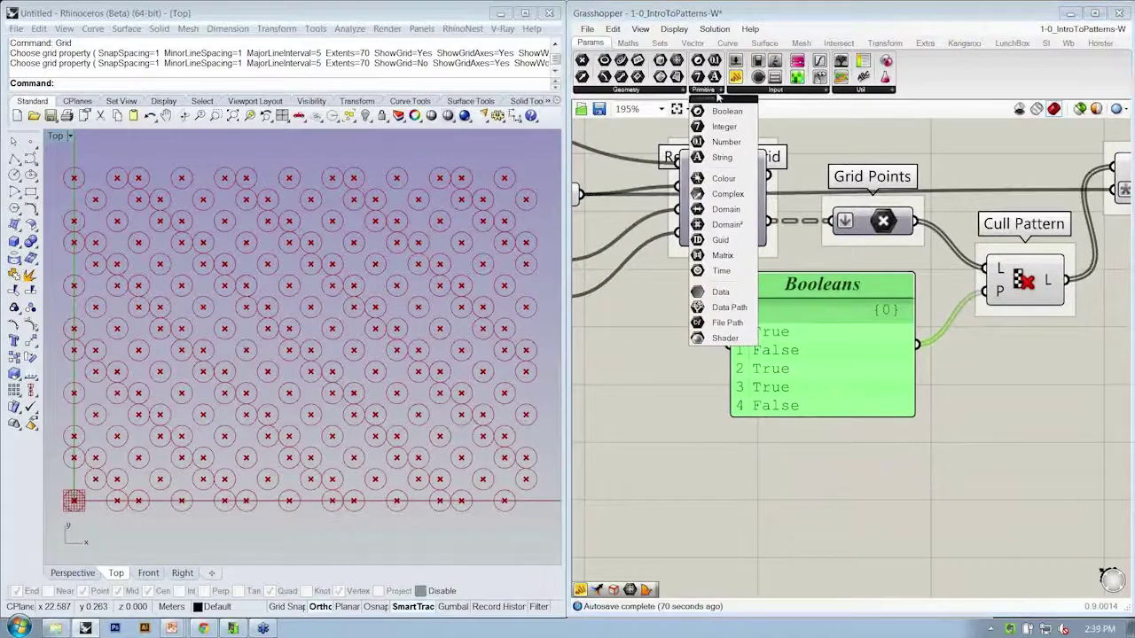
click(719, 112)
click(764, 445)
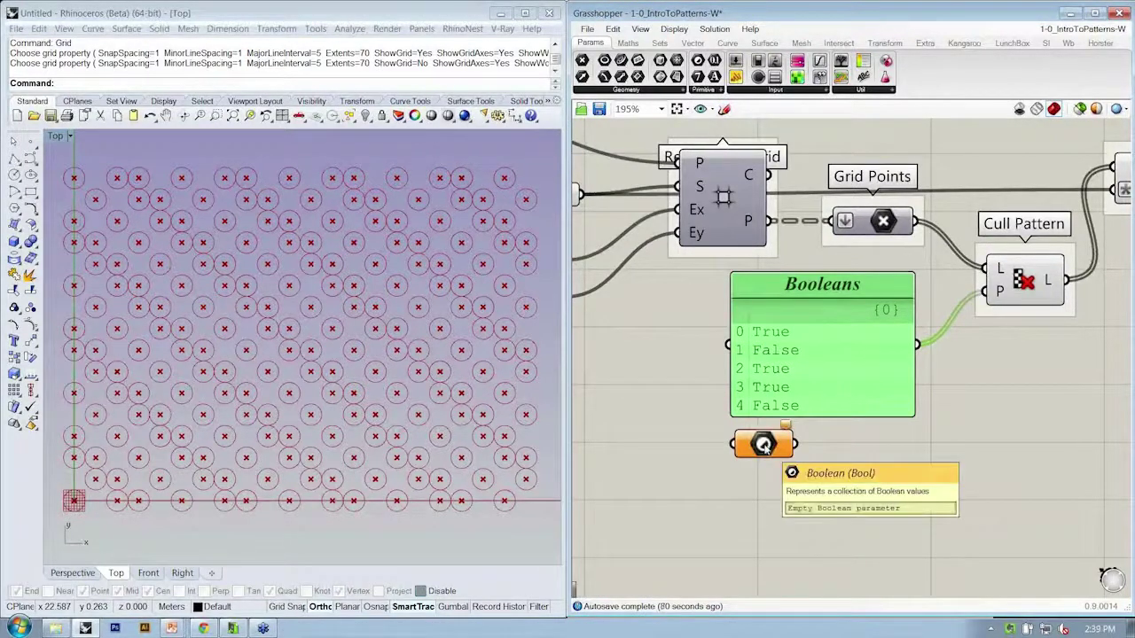
- Review the Set Multiple Booleans option of the Boolean parameter without entering values, and delete the parameter
right_click(764, 445)
mouse_move(808, 524)
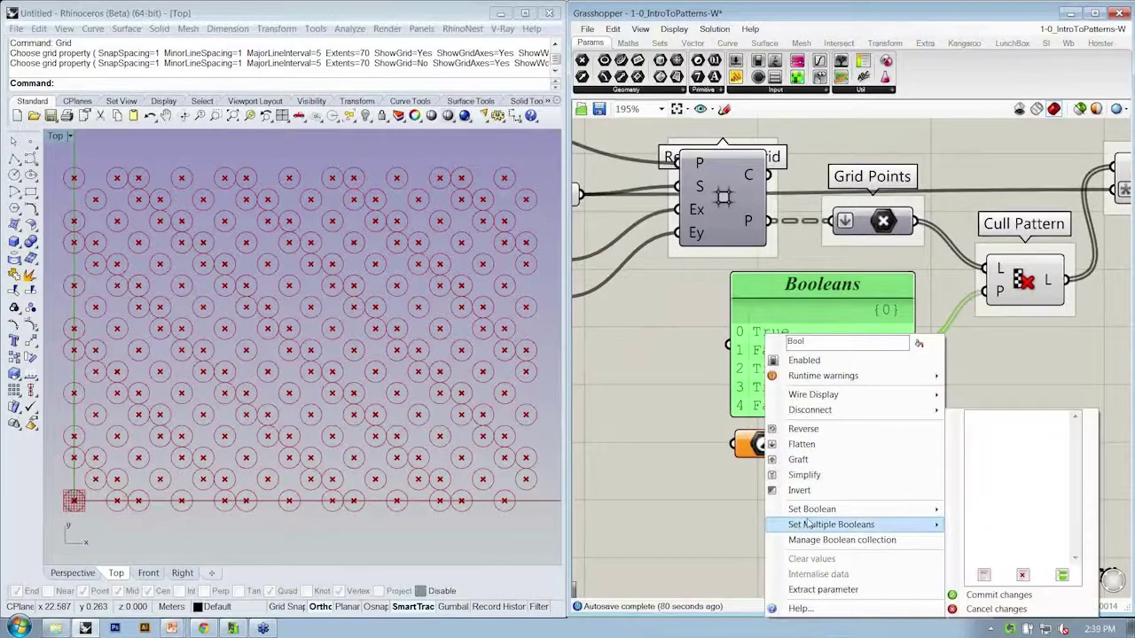
click(847, 330)
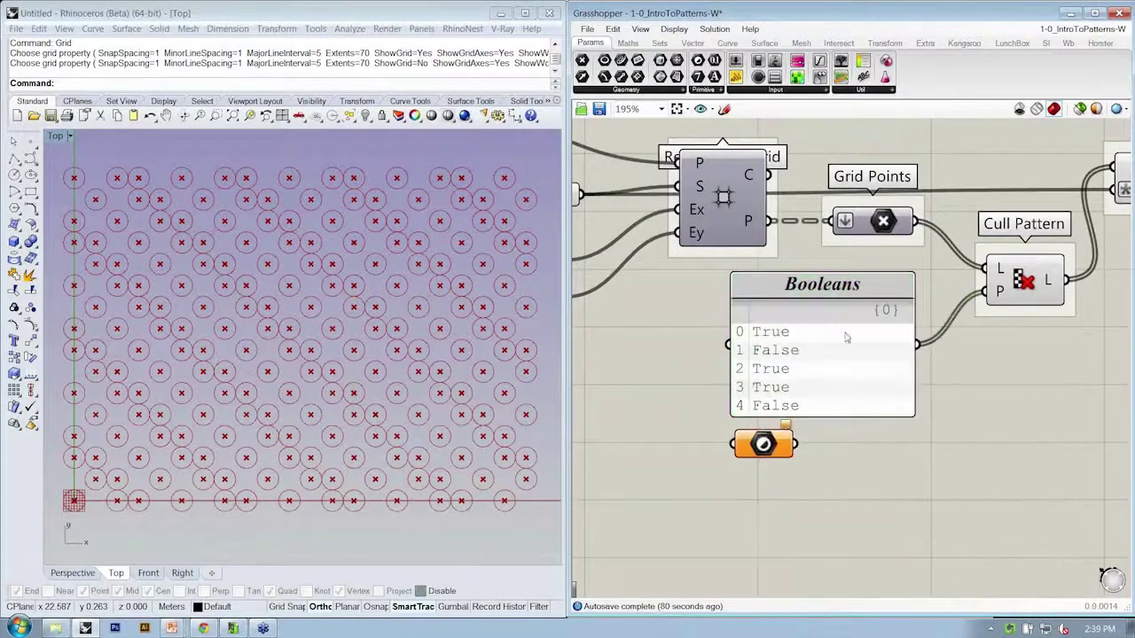
click(753, 450)
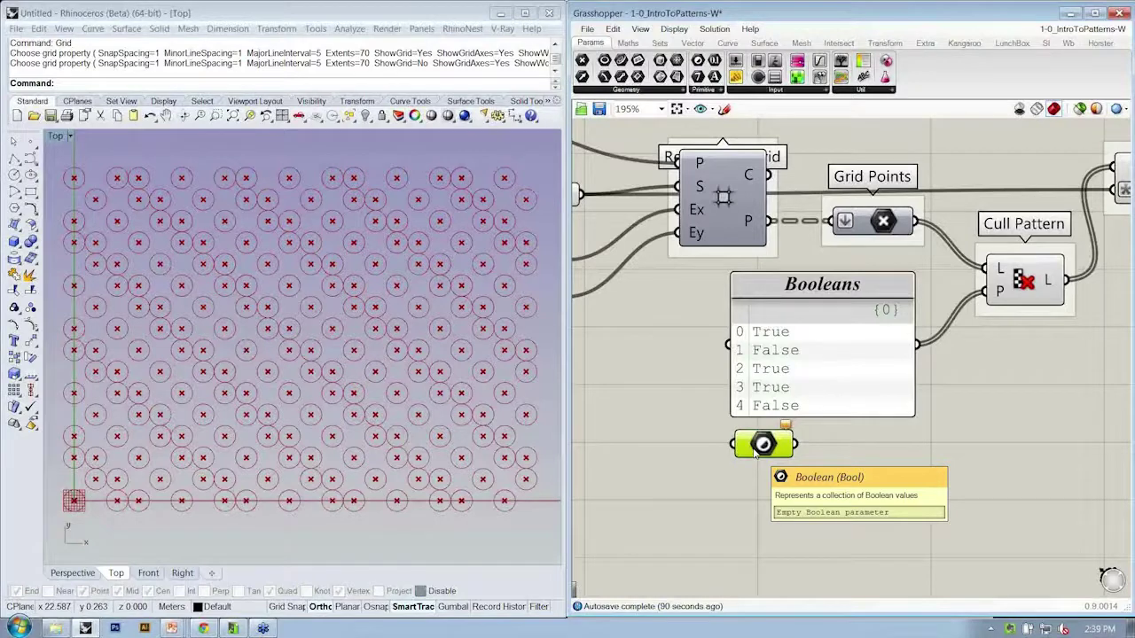
key(Delete)
scroll(738, 440, down, 2)
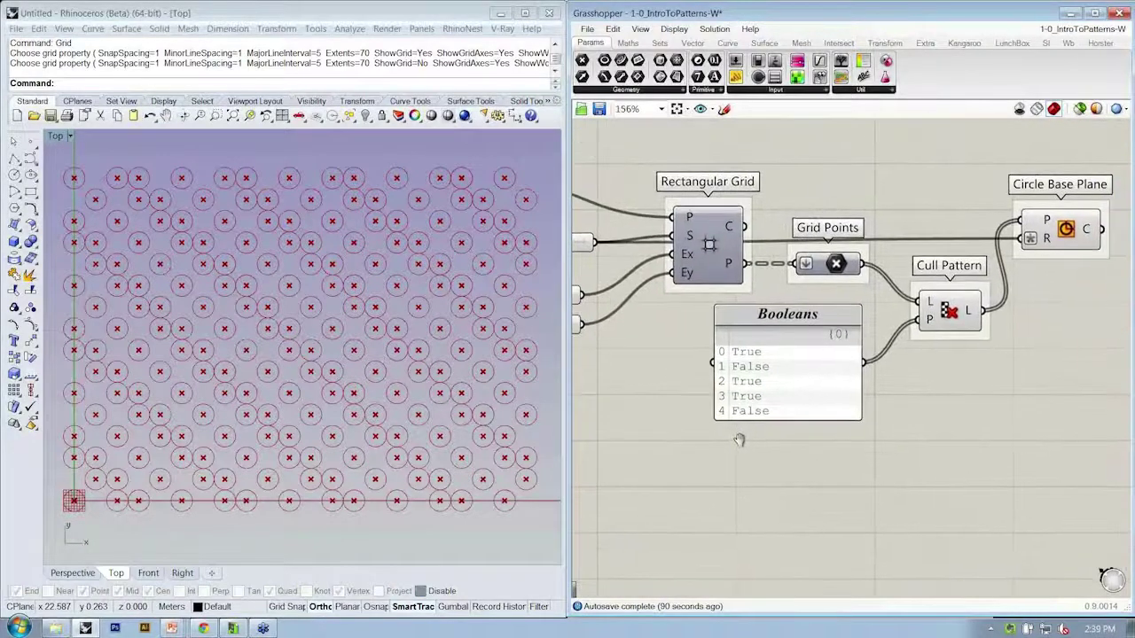
right_drag(739, 440, 749, 444)
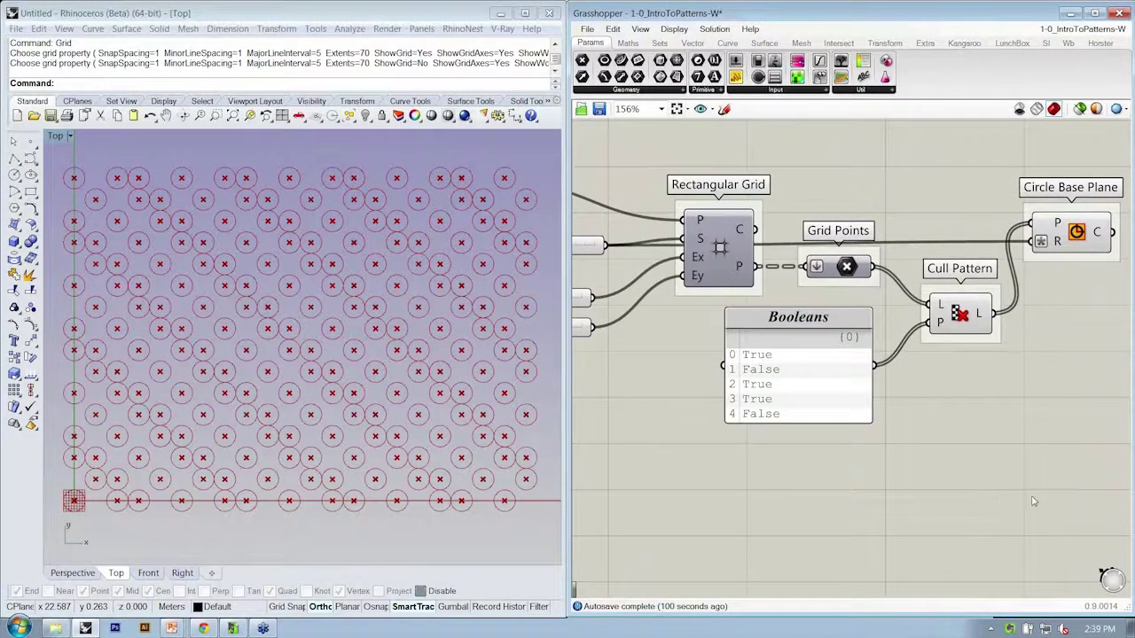
scroll(880, 490, down, 3)
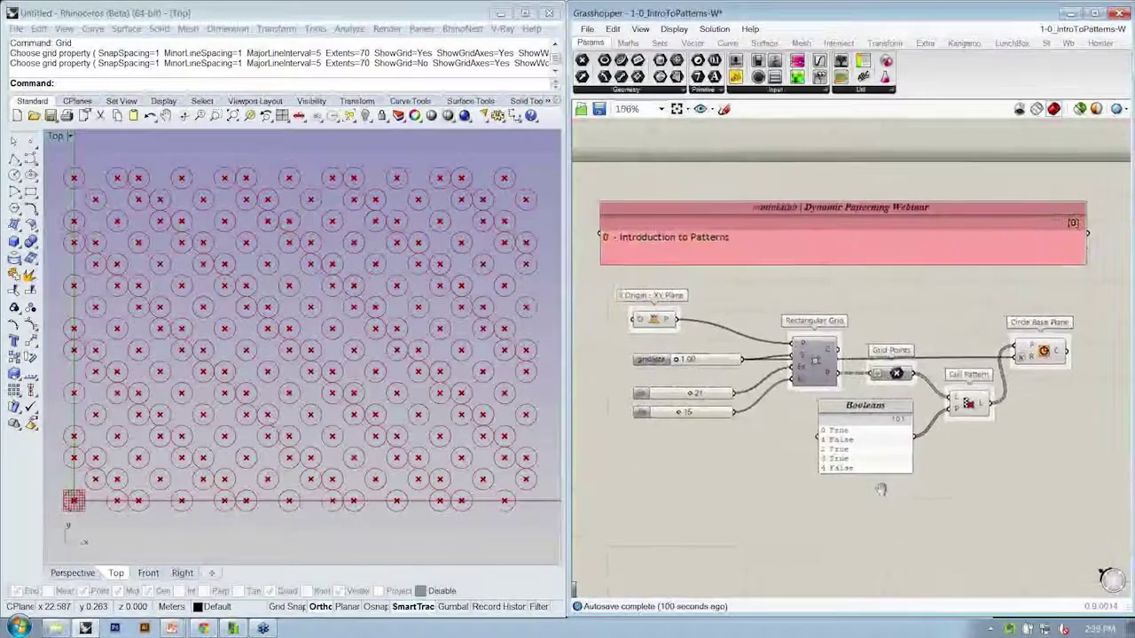
scroll(403, 462, down, 4)
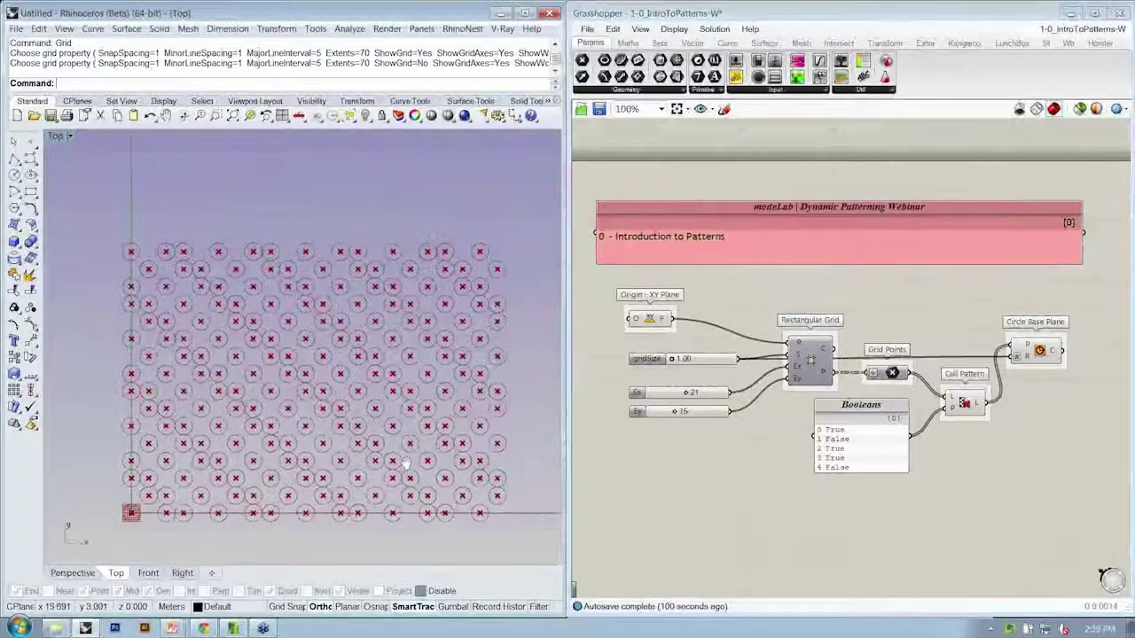
scroll(404, 461, up, 2)
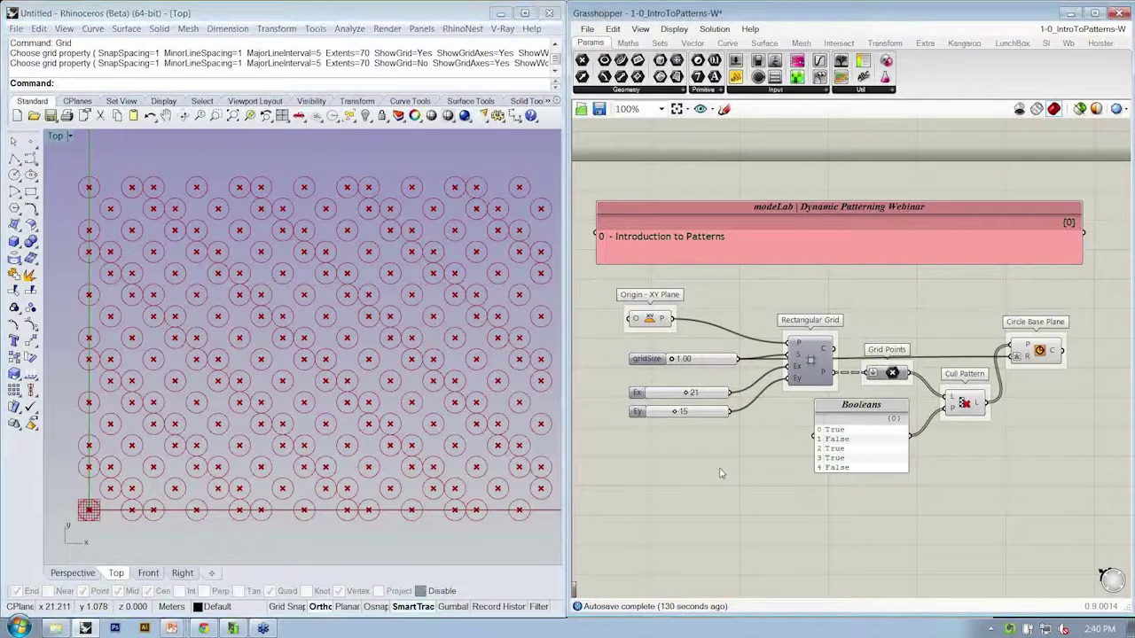
- Save the Grasshopper definition 1-0_IntroToPatterns-W and close it
key(ctrl+s)
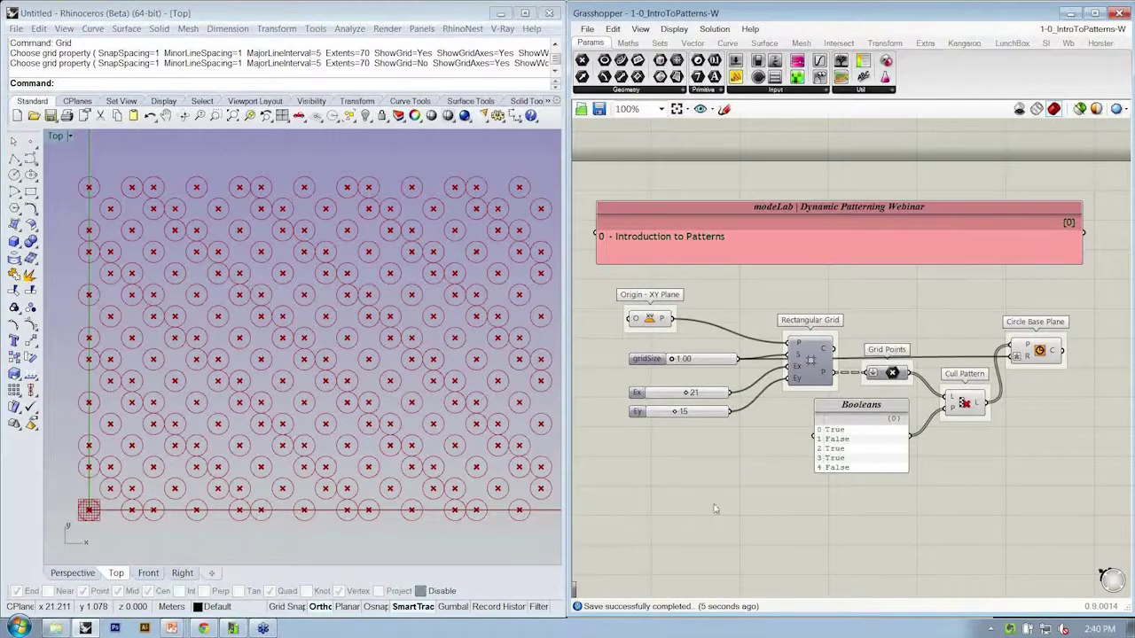
right_drag(618, 424, 604, 426)
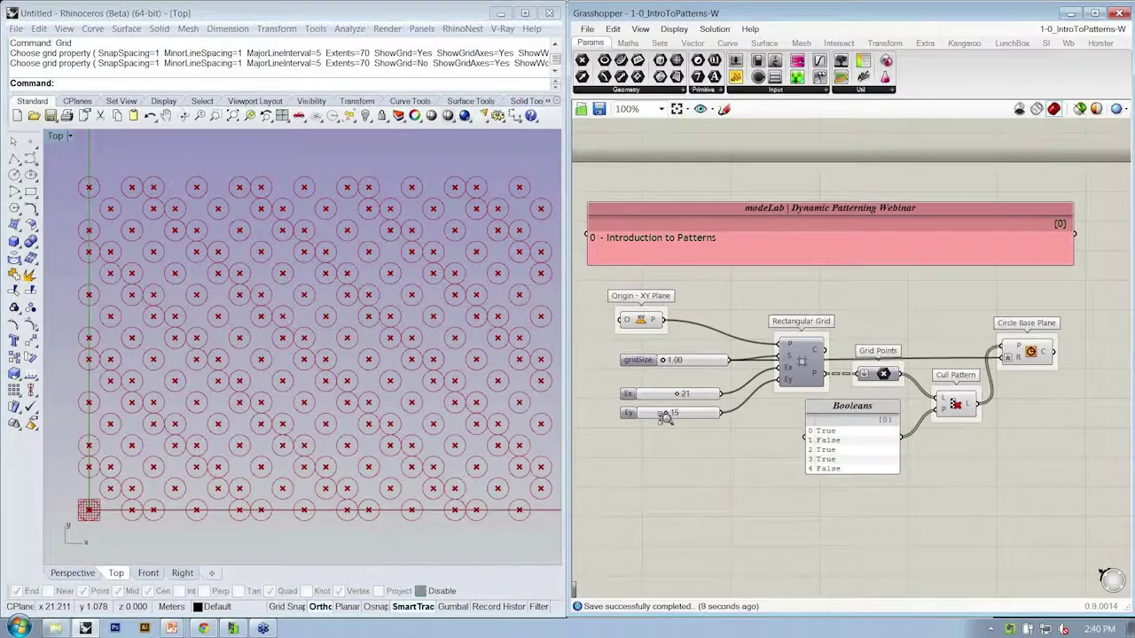
scroll(669, 415, up, 1)
right_drag(669, 415, 660, 415)
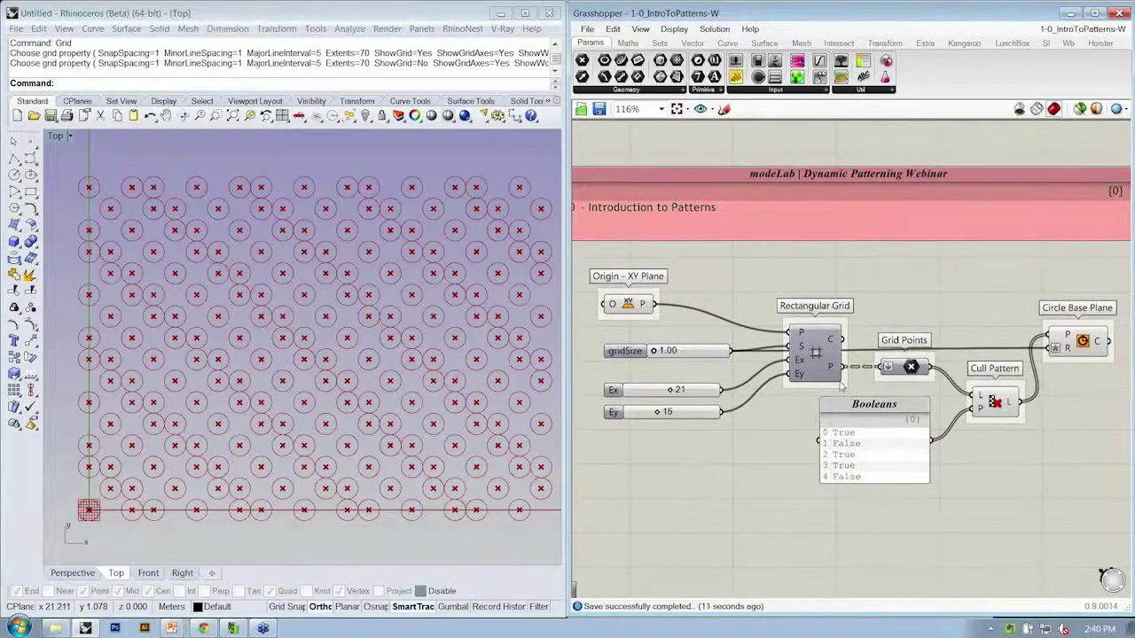
key(ctrl+w)
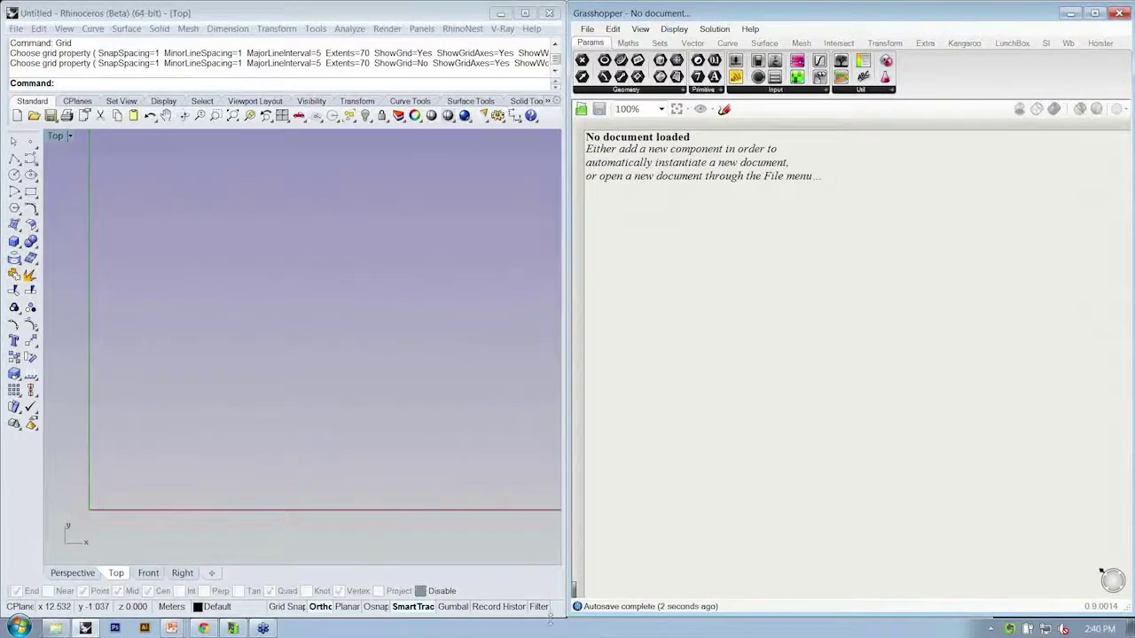
- Switch to the PowerPoint slide show of modeLab_DynamicPatterning_Webinar
mouse_move(180, 629)
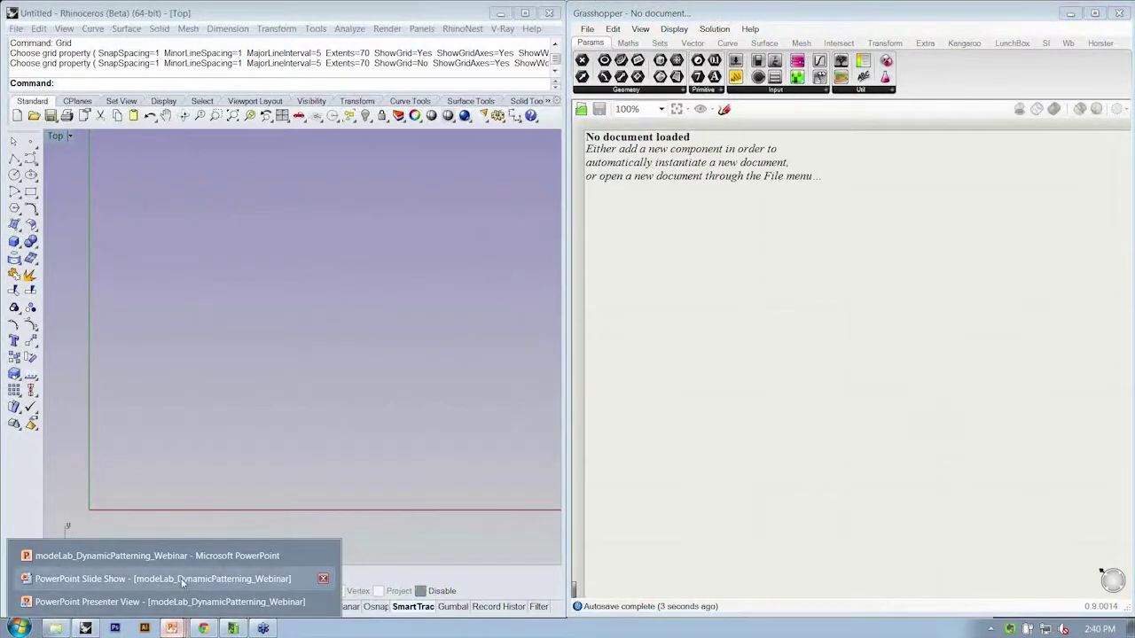